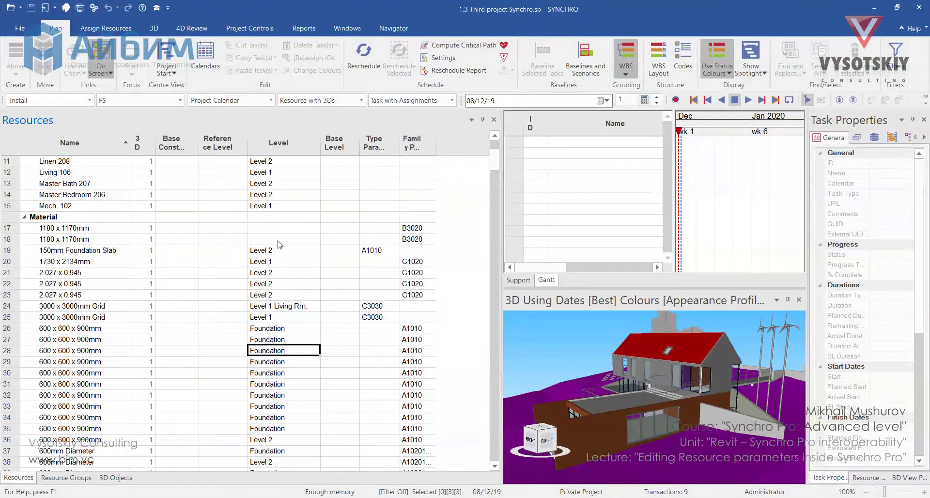
Add the ElementID column, found by searching 'elem', and move it to sit right after 3D.
right_click(188, 151)
click(219, 173)
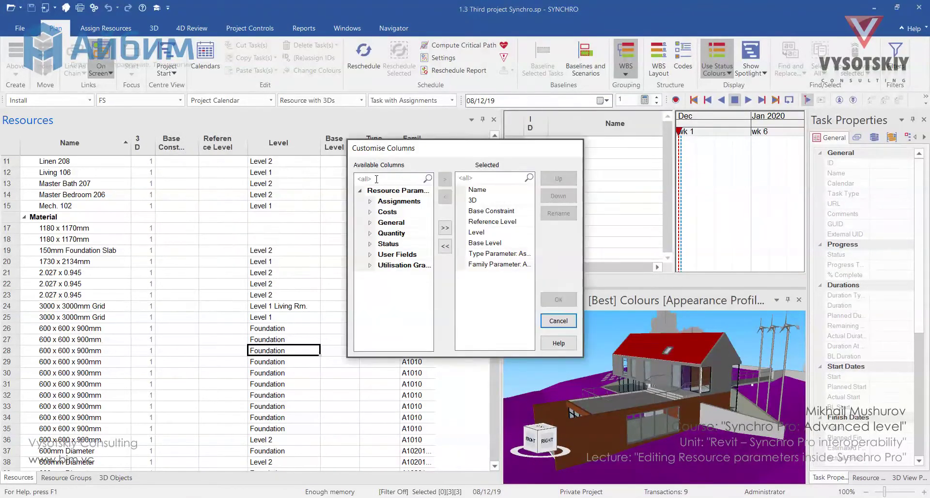
text(ele)
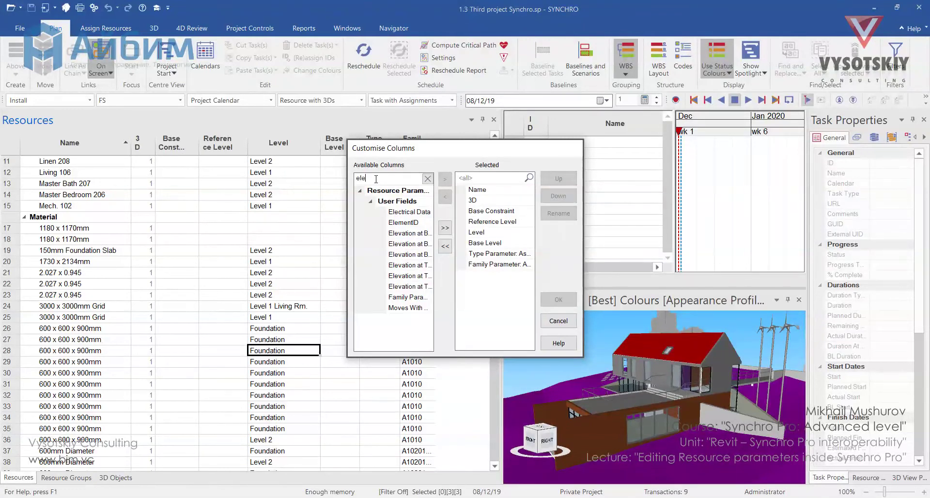
text(me)
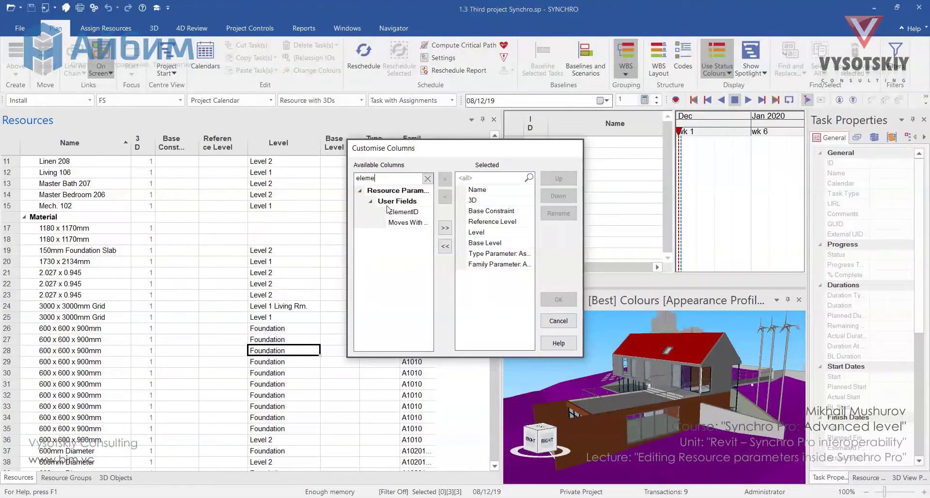
double_click(399, 213)
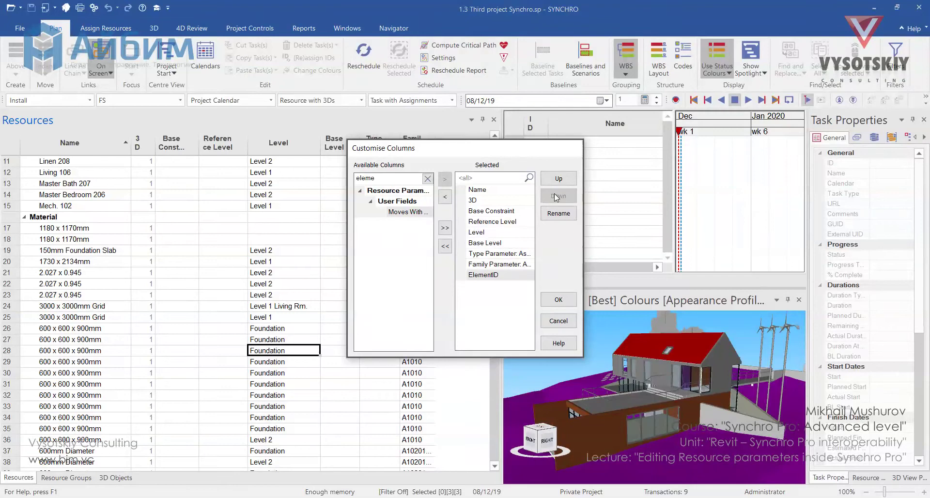
click(559, 179)
click(560, 179)
click(559, 179)
click(559, 179)
click(560, 180)
click(559, 180)
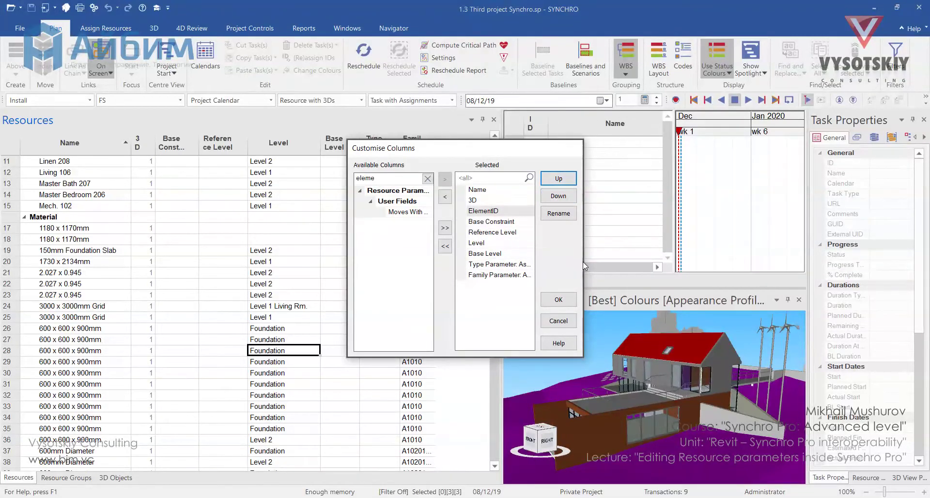
click(558, 299)
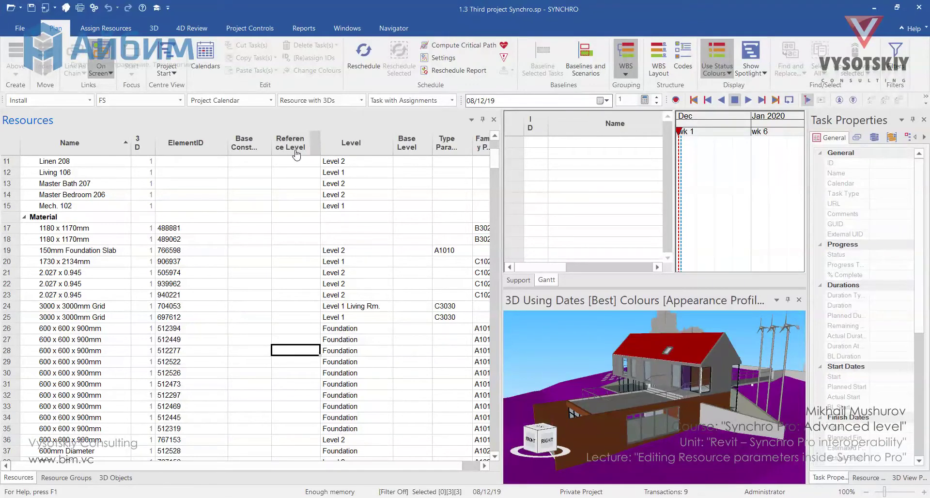
Filter the Resources table to empty Level and empty Base Constraint values.
click(344, 240)
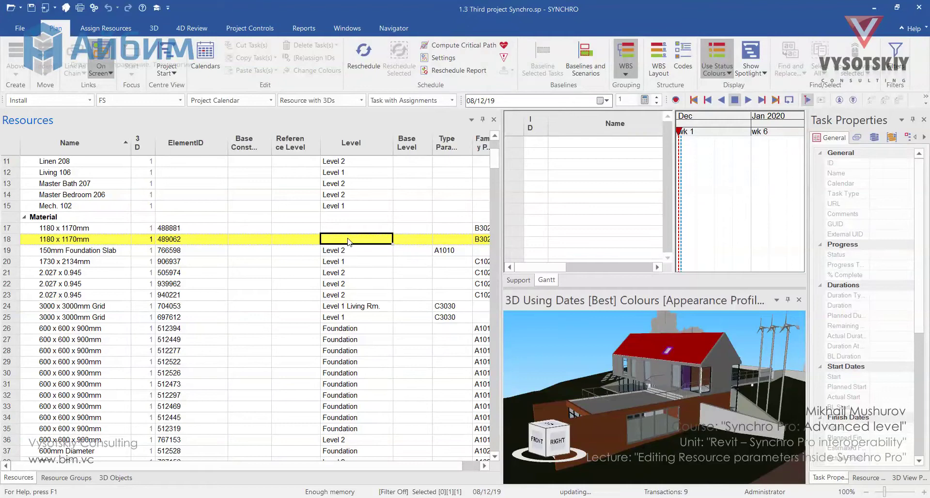
right_click(349, 241)
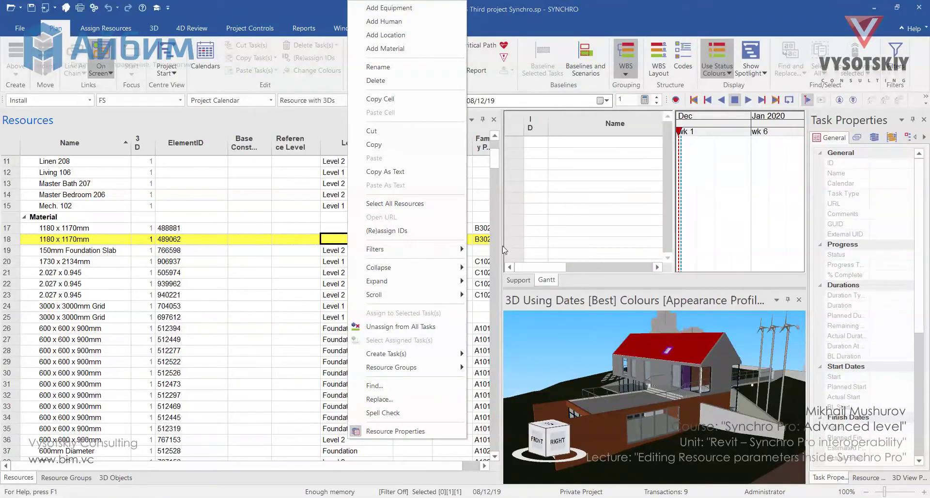
mouse_move(426, 248)
click(489, 248)
click(245, 429)
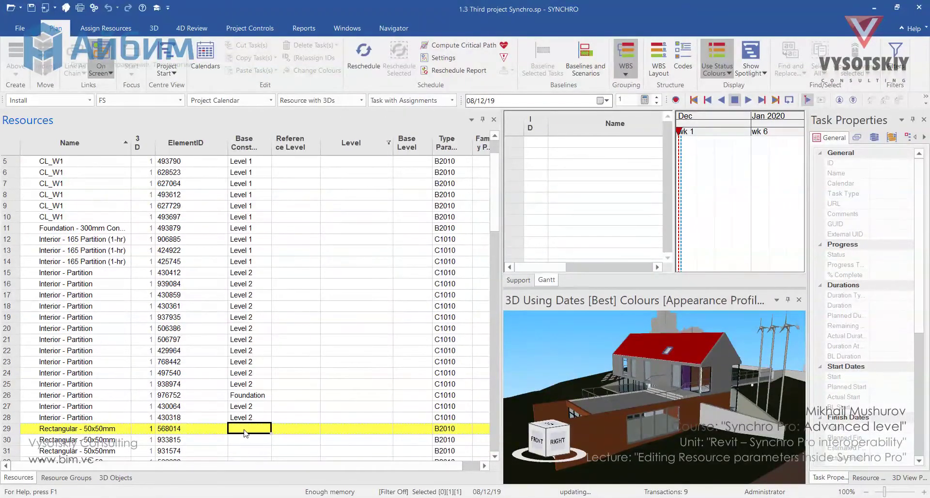
right_click(244, 429)
mouse_move(339, 249)
click(387, 249)
Add filters for empty Reference Level and empty Base Level values.
right_click(288, 231)
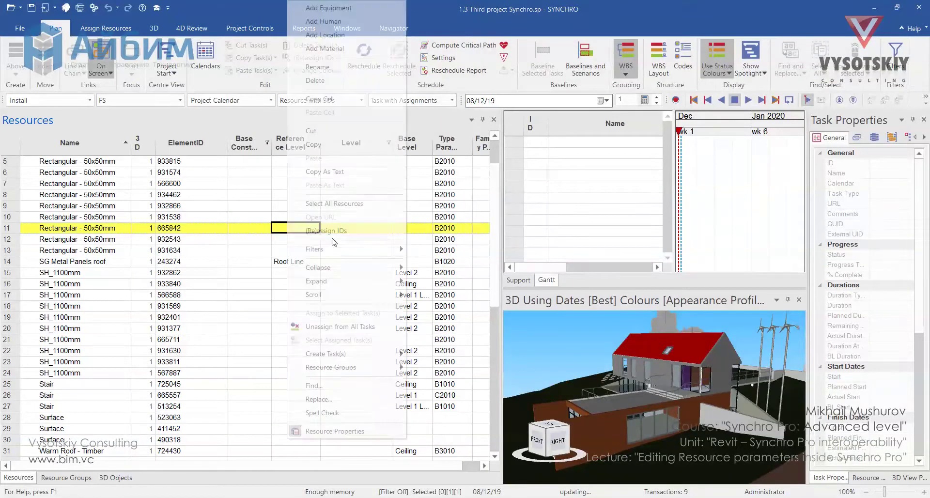
mouse_move(378, 248)
click(443, 245)
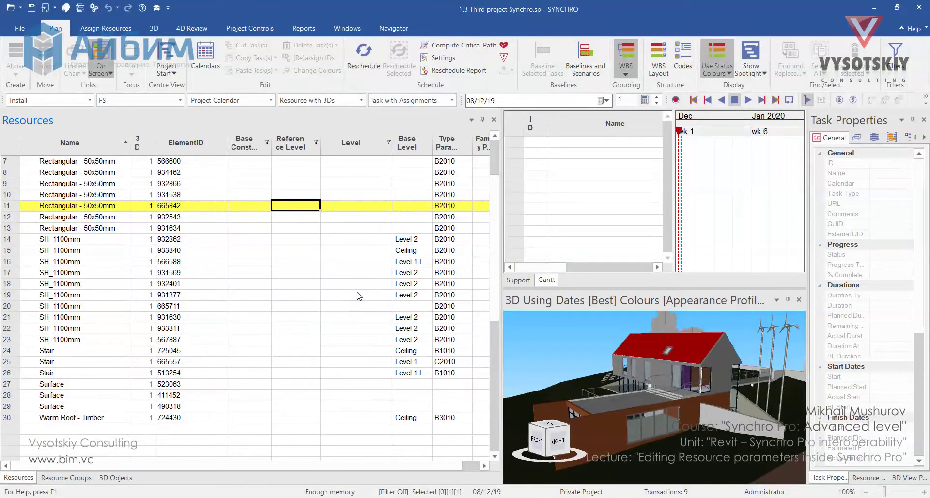
click(407, 194)
right_click(407, 194)
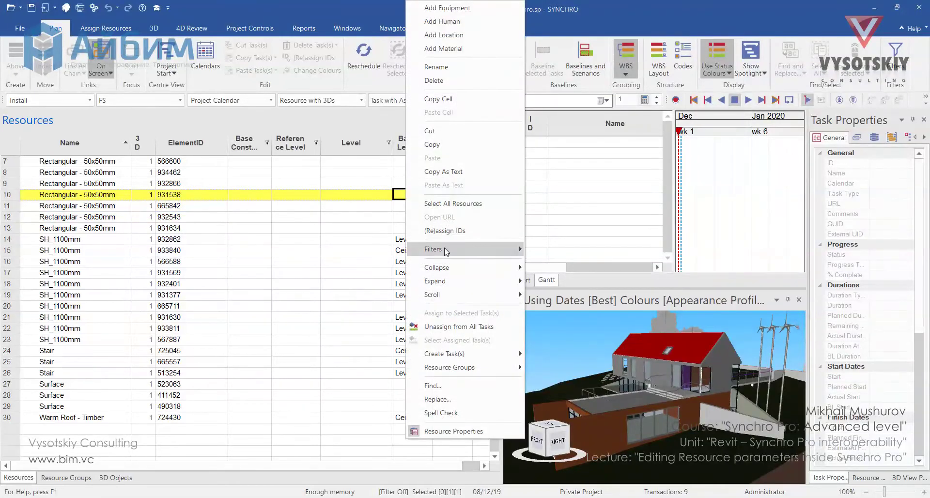
mouse_move(445, 250)
click(557, 249)
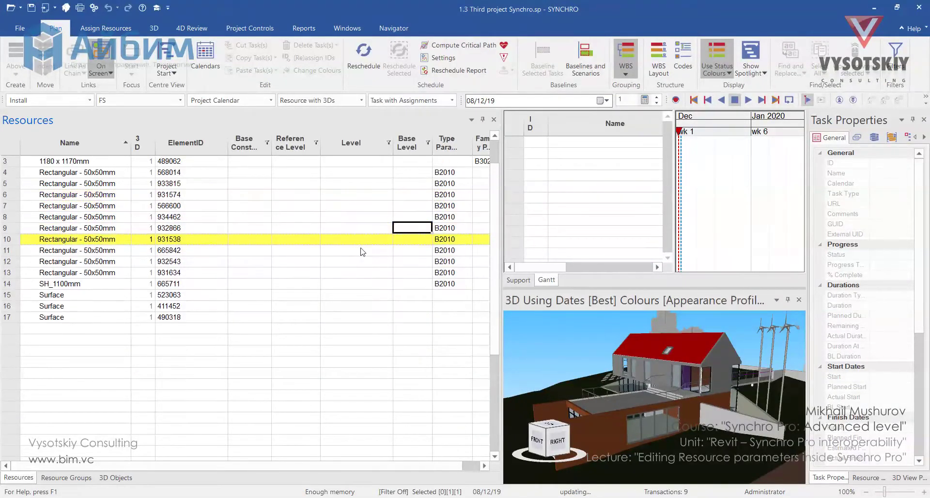
Select only the 16 visible filtered resources and copy their rows as text.
right_click(248, 267)
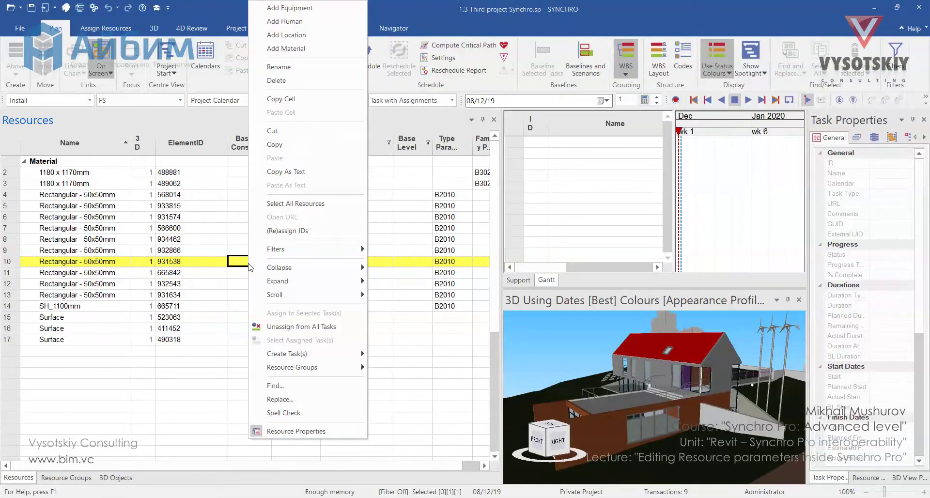
click(295, 204)
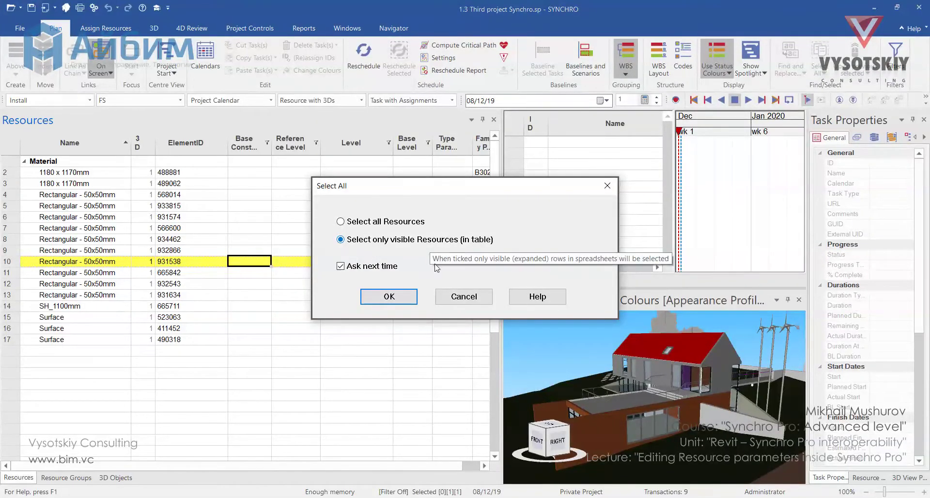
click(407, 302)
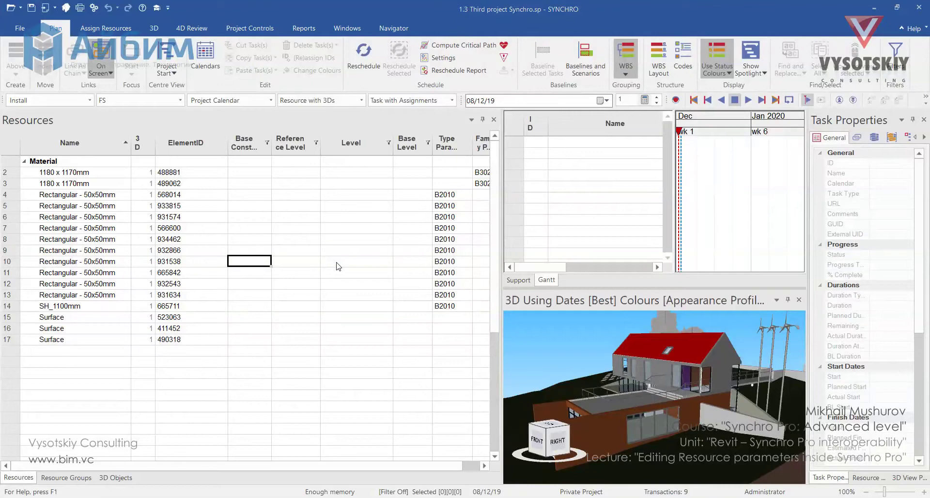
key(ctrl+a)
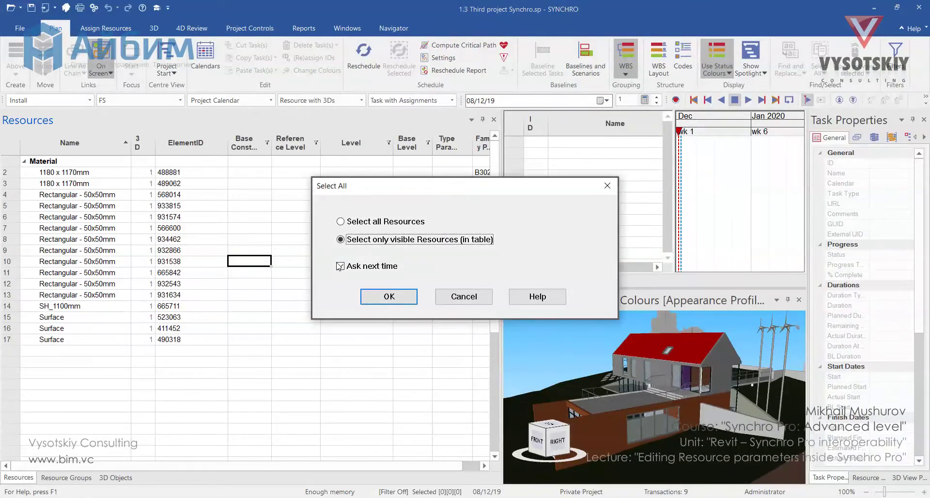
click(390, 296)
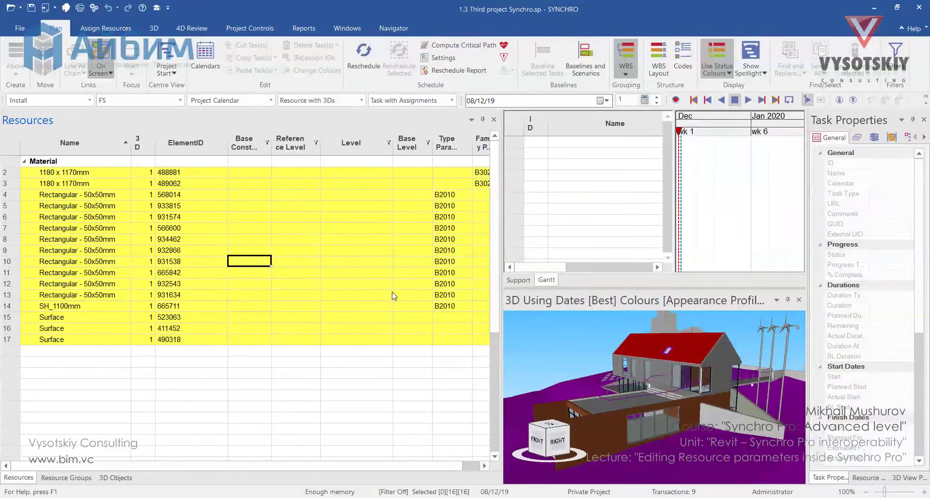
right_click(241, 262)
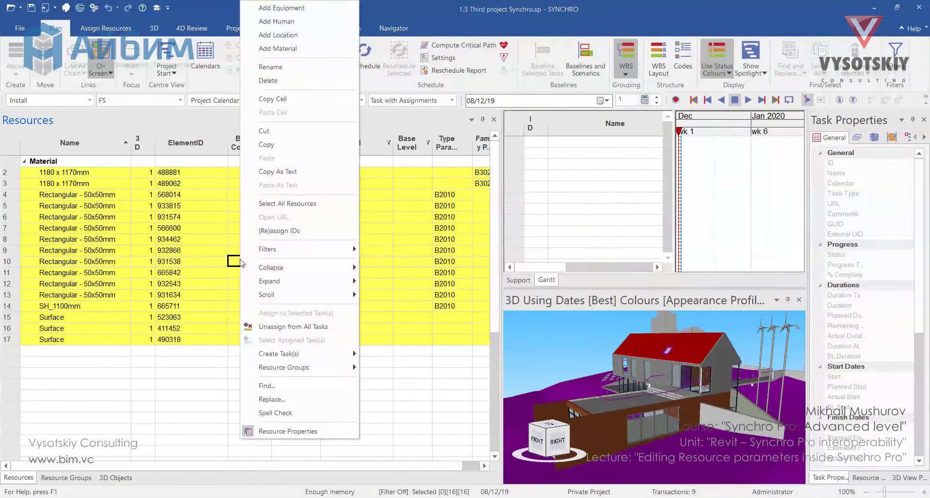
click(308, 177)
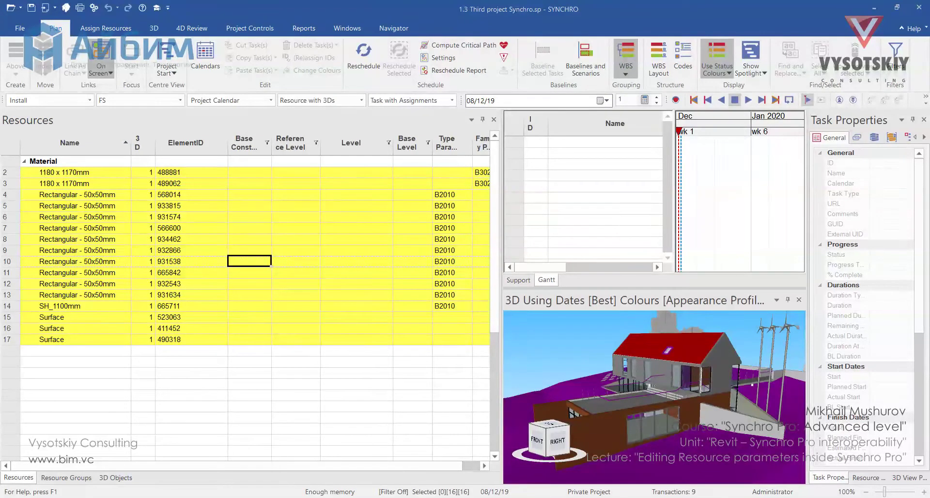
Launch Excel, create a blank workbook and paste the copied resource rows at A1.
key(super)
text(excel)
key(Return)
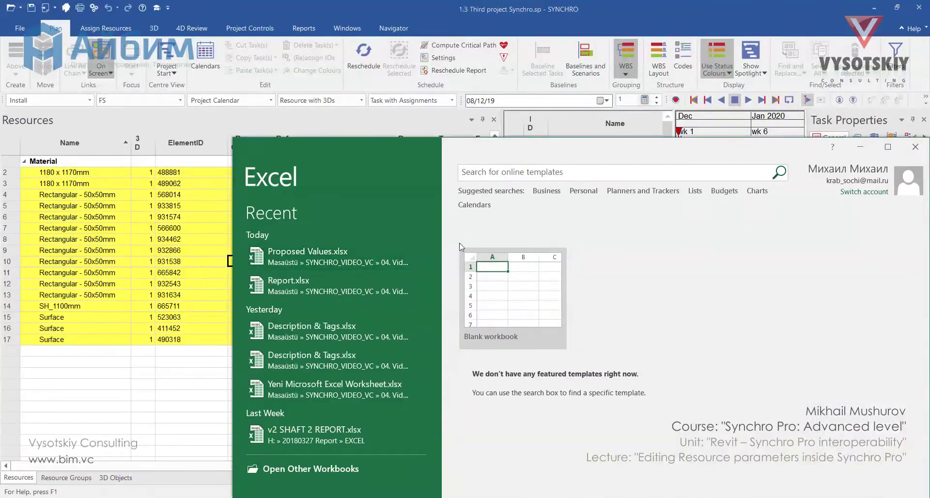
click(502, 294)
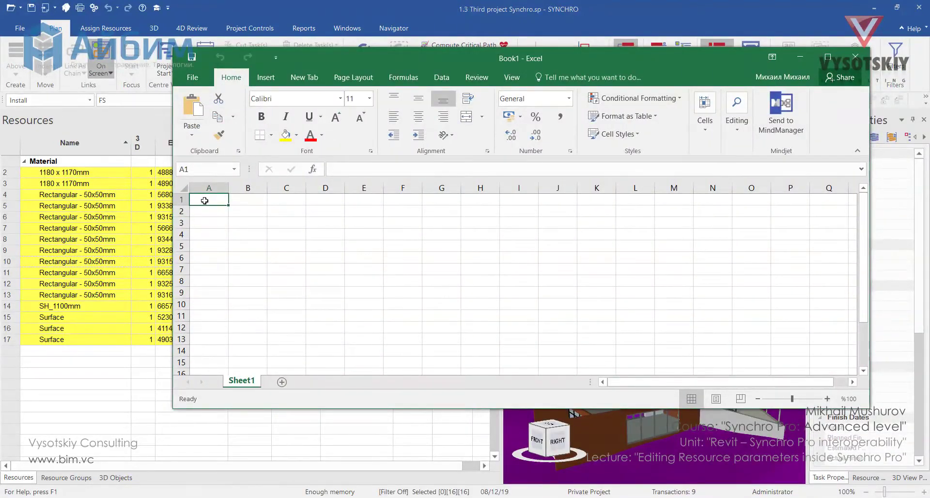
right_click(205, 200)
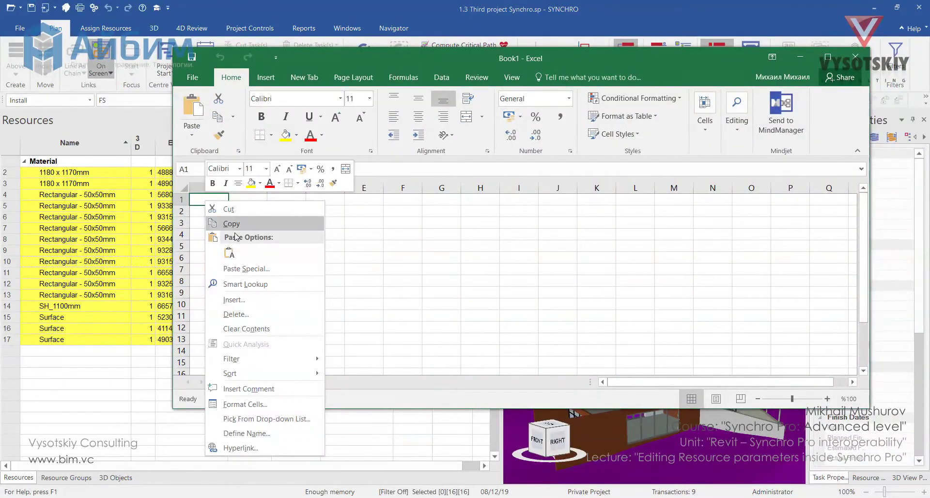
click(227, 254)
Auto-fit columns A to I and begin saving the workbook as Report.xlsx.
drag(208, 188, 533, 188)
double_click(541, 189)
click(338, 211)
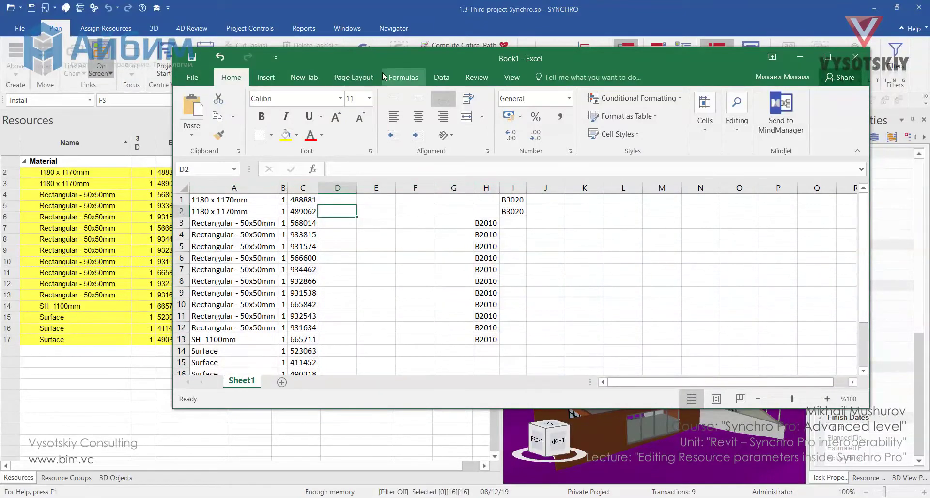
drag(393, 60, 653, 51)
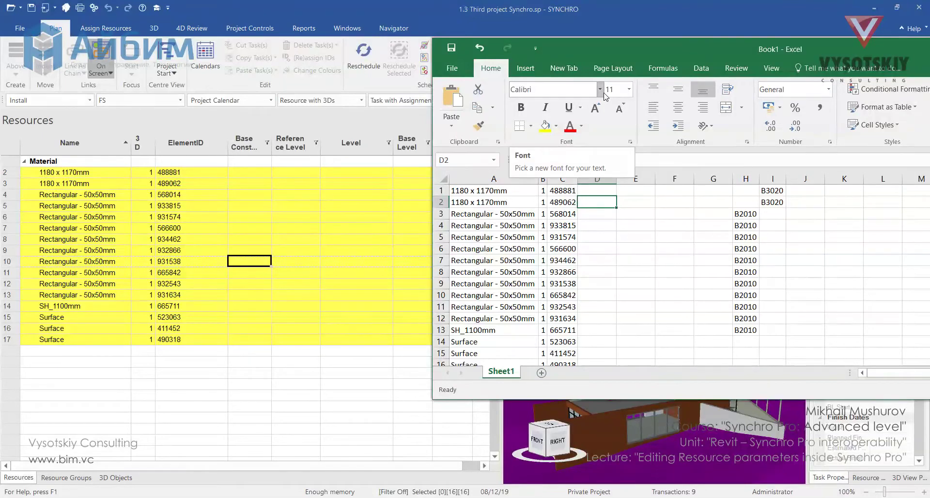
click(452, 69)
click(457, 167)
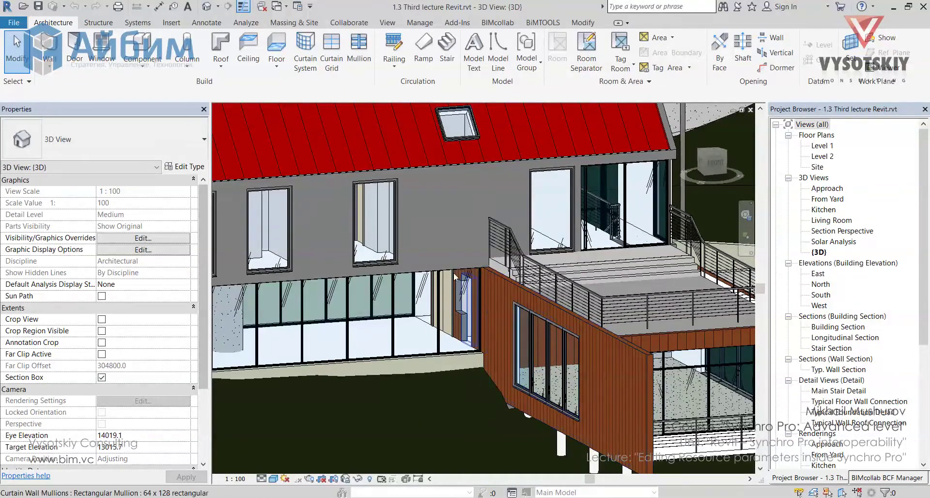
Open Dynamo Player from the Manage tab and set its folder to 1.3 third lecture > 01. Files.
click(428, 26)
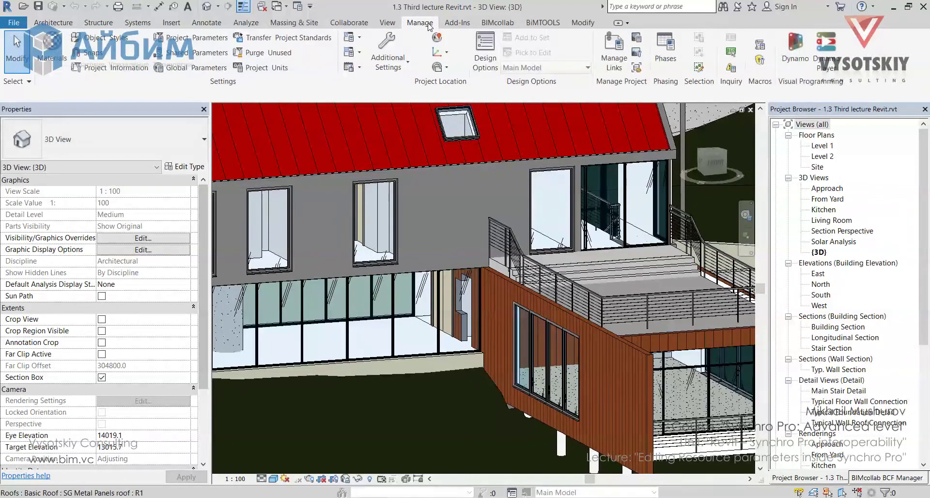
click(827, 62)
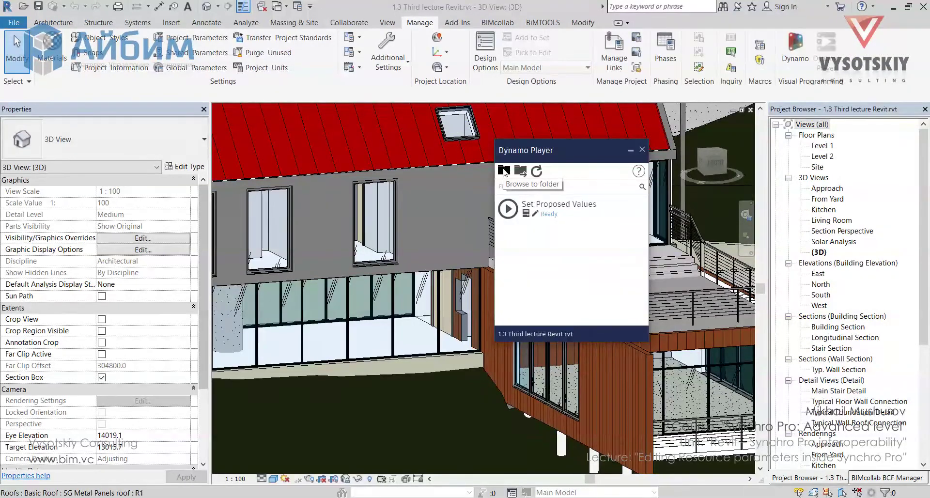
click(506, 173)
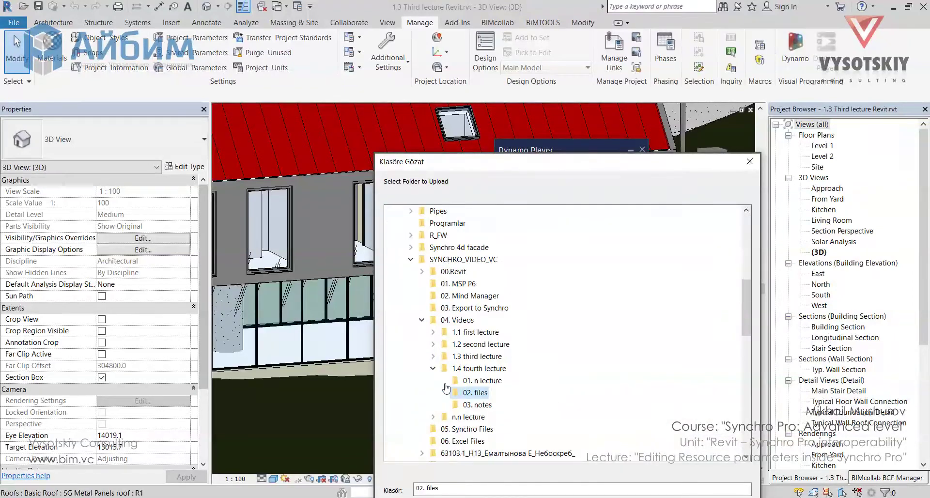
click(433, 356)
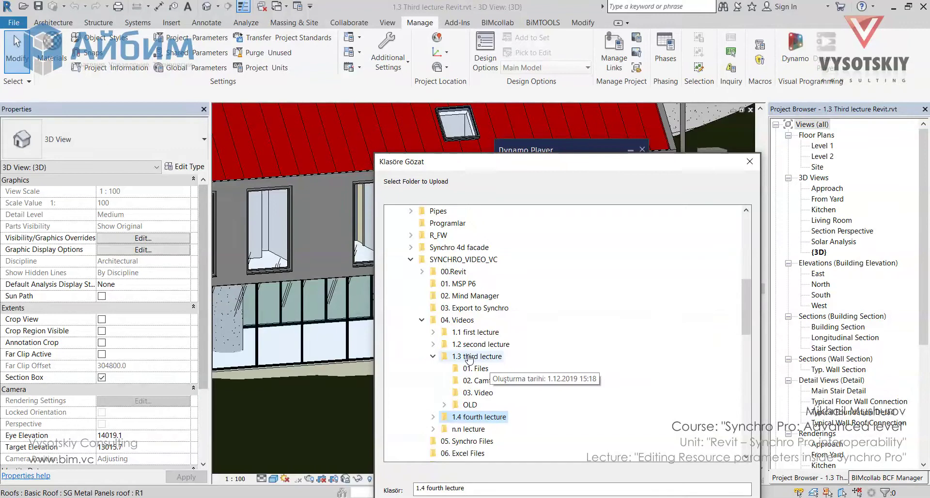
click(486, 369)
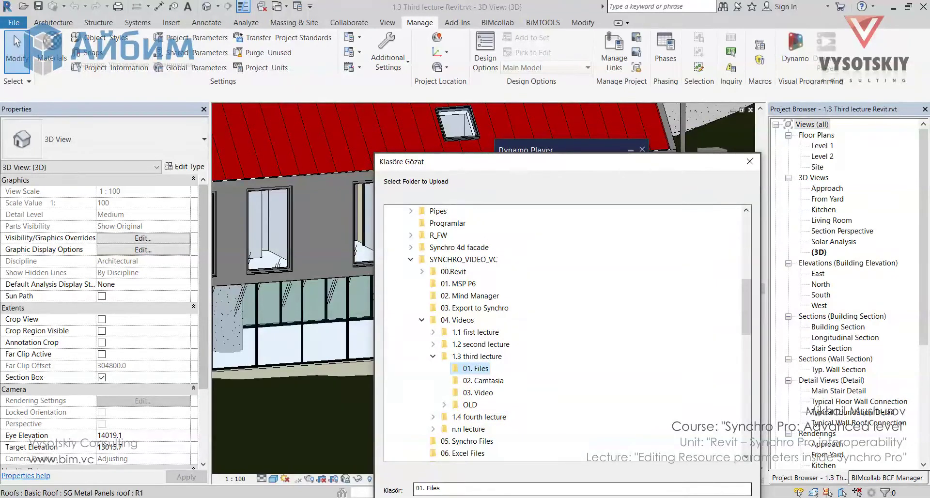
key(Return)
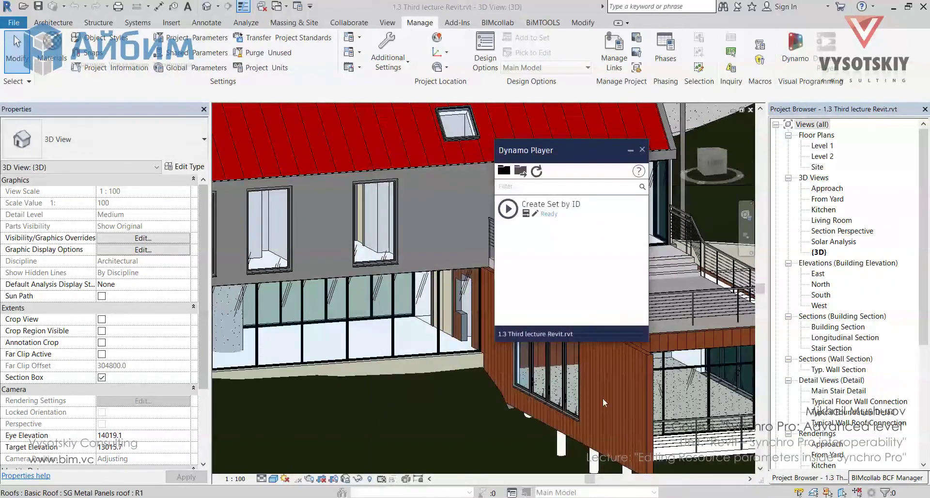
Set Report.xlsx as the Create Set by ID input and review Sheet1, ID column 2 and selection name.
click(526, 217)
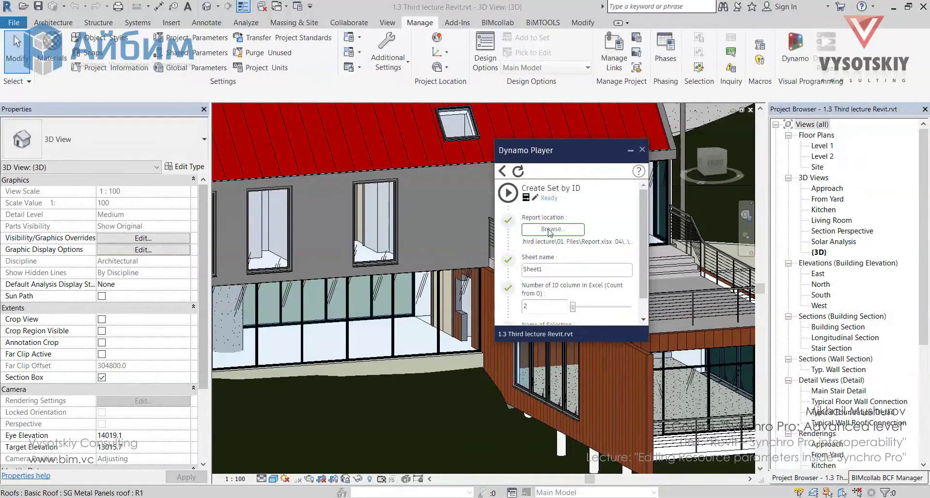
click(551, 229)
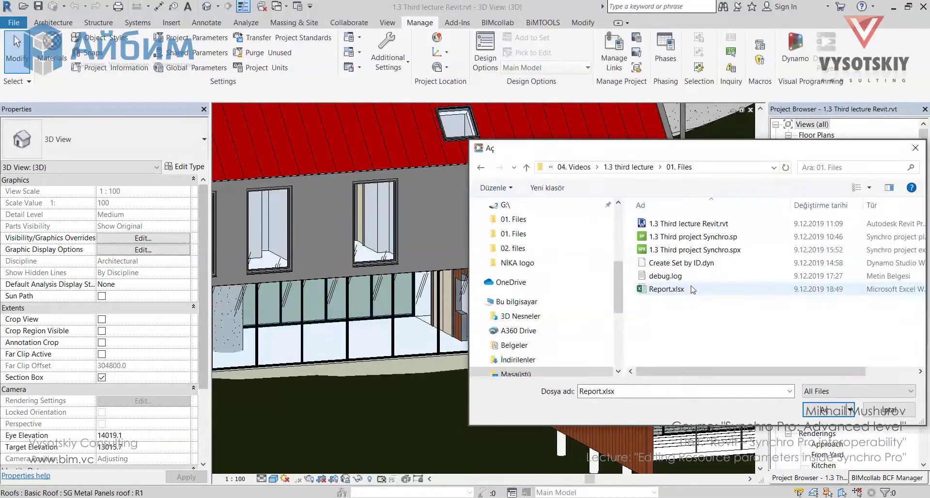
double_click(691, 289)
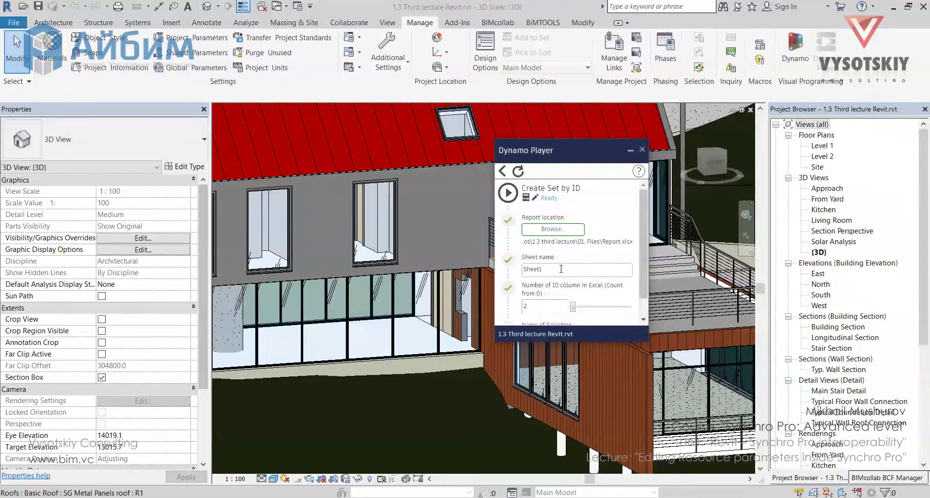
scroll(556, 270, down, 1)
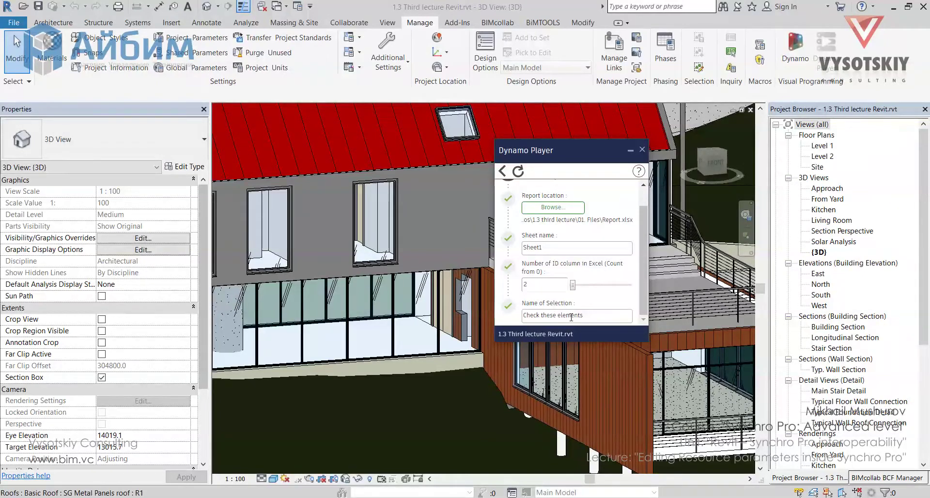
scroll(532, 208, up, 1)
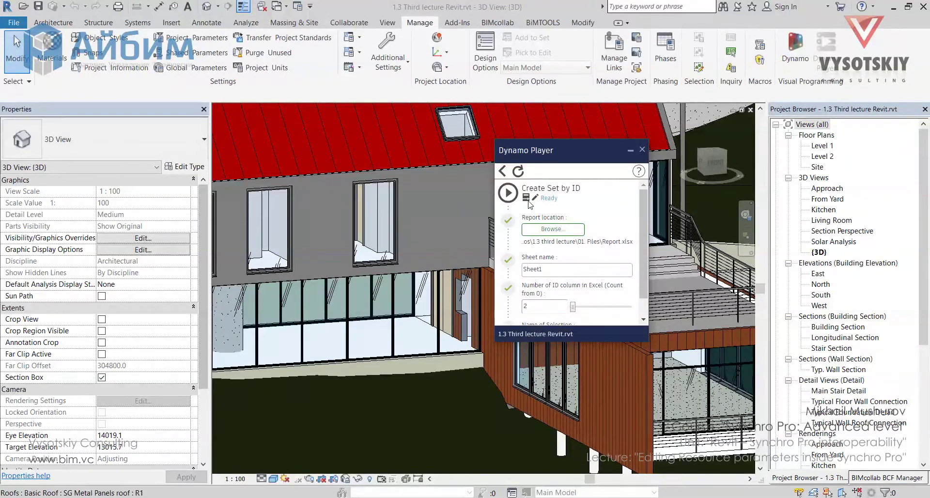
Run the script, close Dynamo Player and load the 'Check these elements' selection set.
click(508, 196)
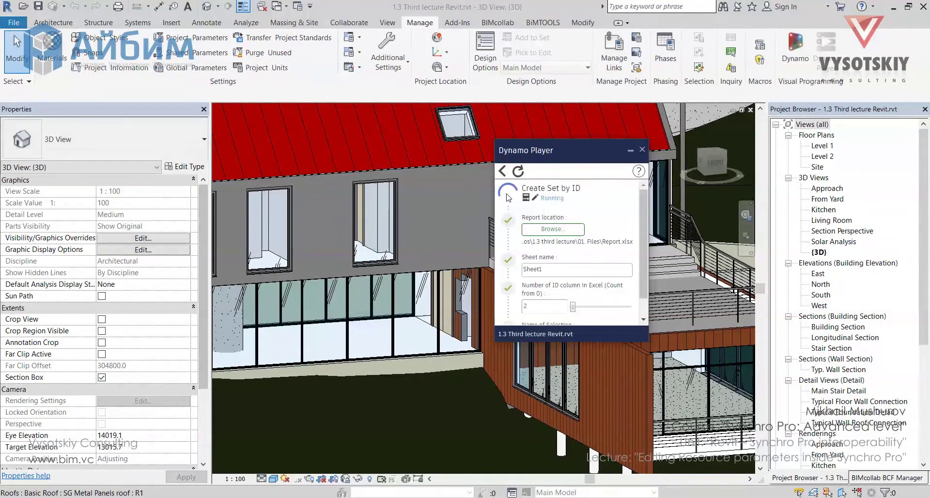
click(642, 149)
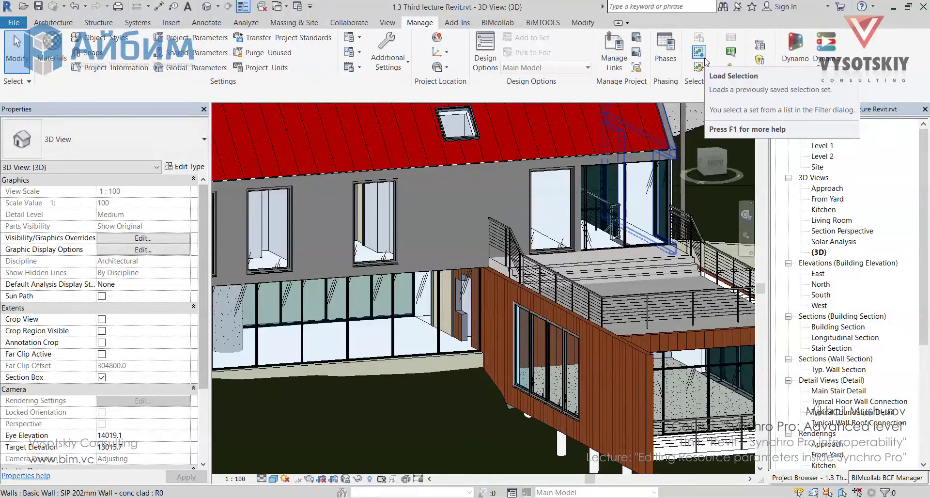
click(697, 51)
click(433, 180)
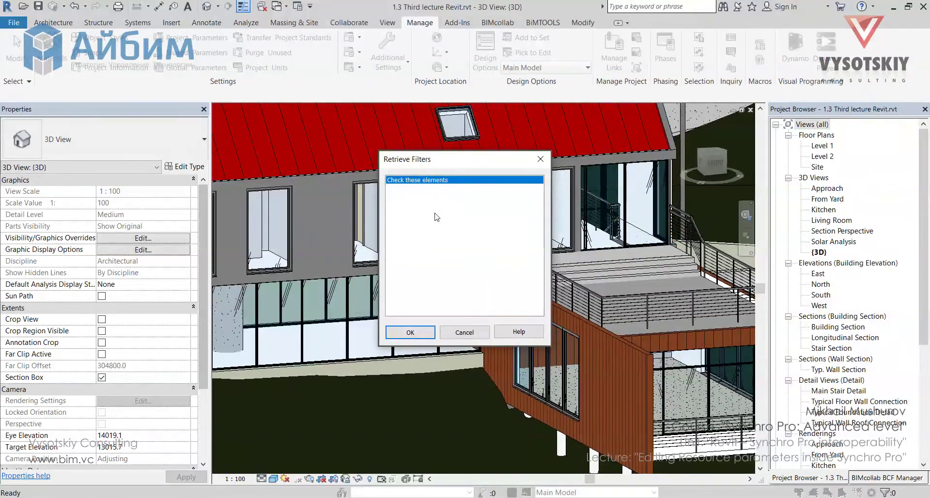
click(410, 332)
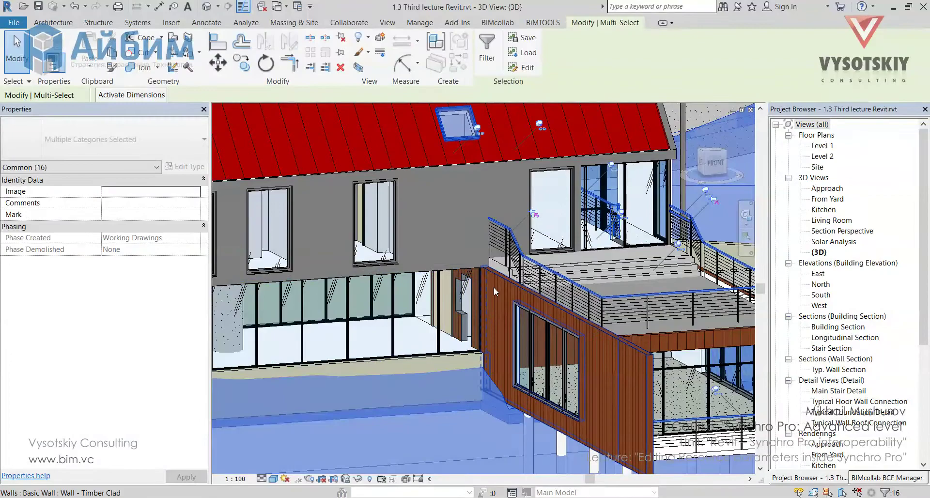
Orbit the 3D model to inspect the 16 selected elements from other angles.
scroll(494, 287, down, 5)
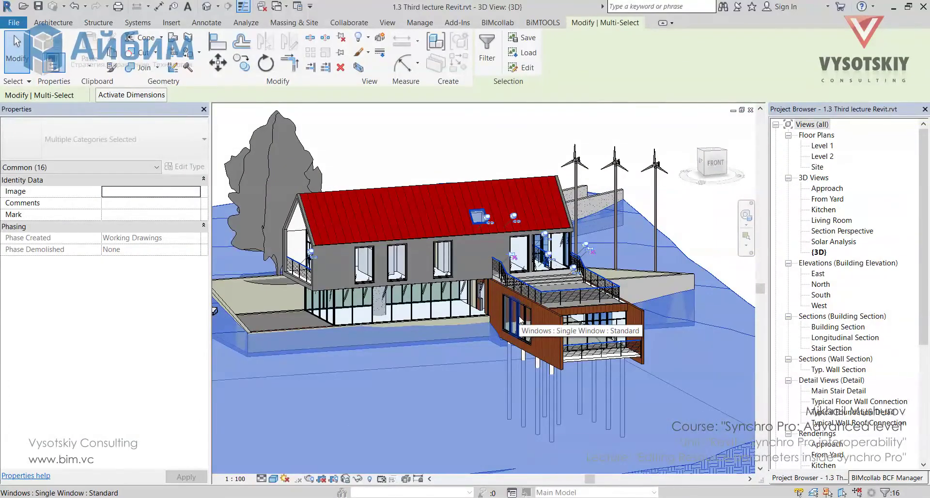
shift+middle_drag(504, 323, 490, 358)
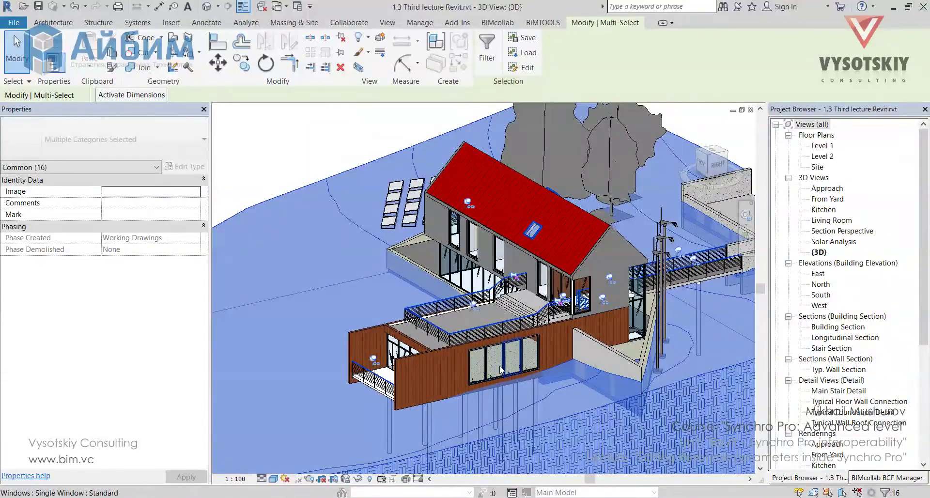
scroll(514, 358, down, 2)
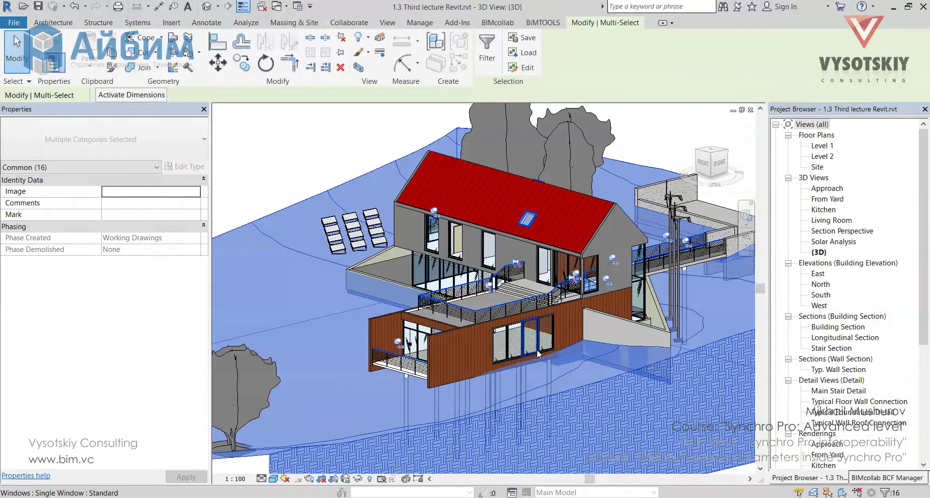
scroll(523, 349, up, 1)
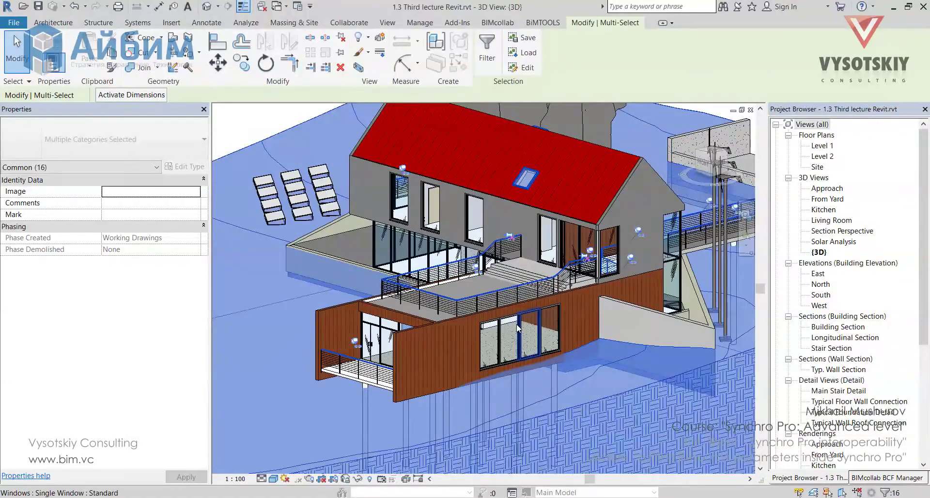
scroll(517, 327, up, 1)
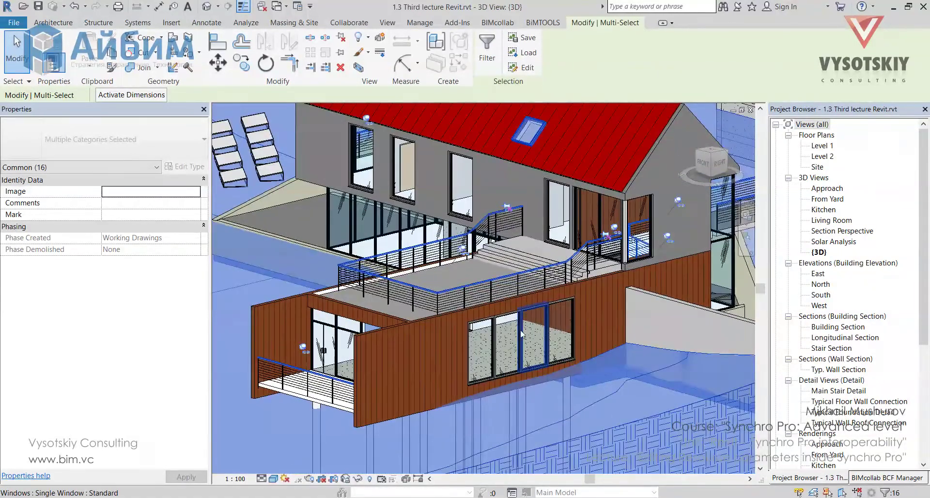
shift+middle_drag(533, 351, 538, 232)
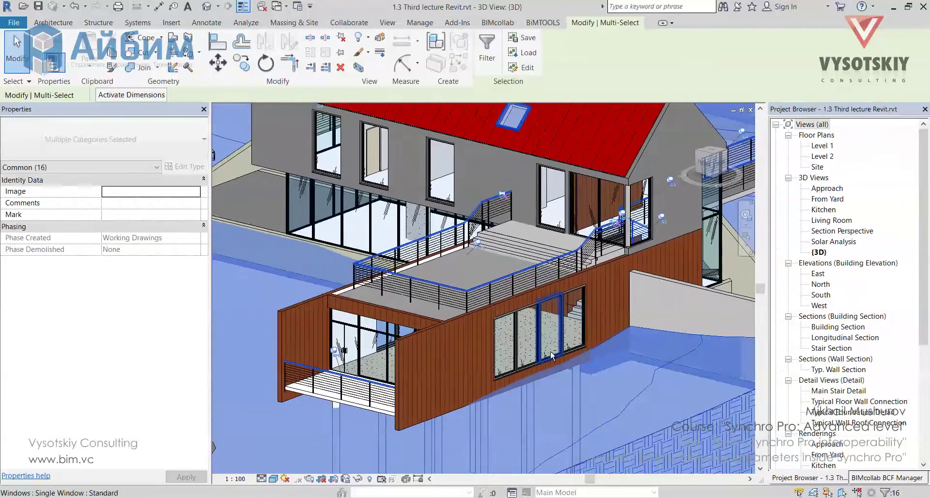
Edit the 'Check these elements' selection set and select the terrace top rail.
click(528, 69)
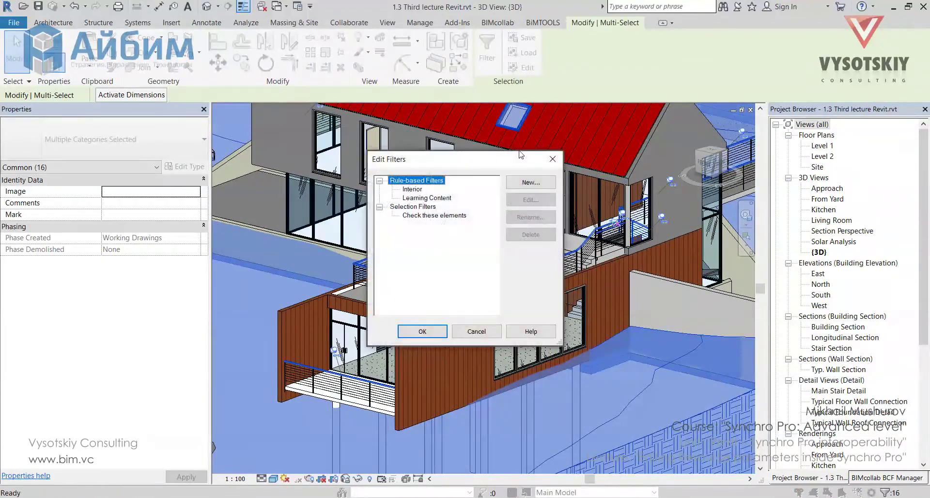
click(442, 216)
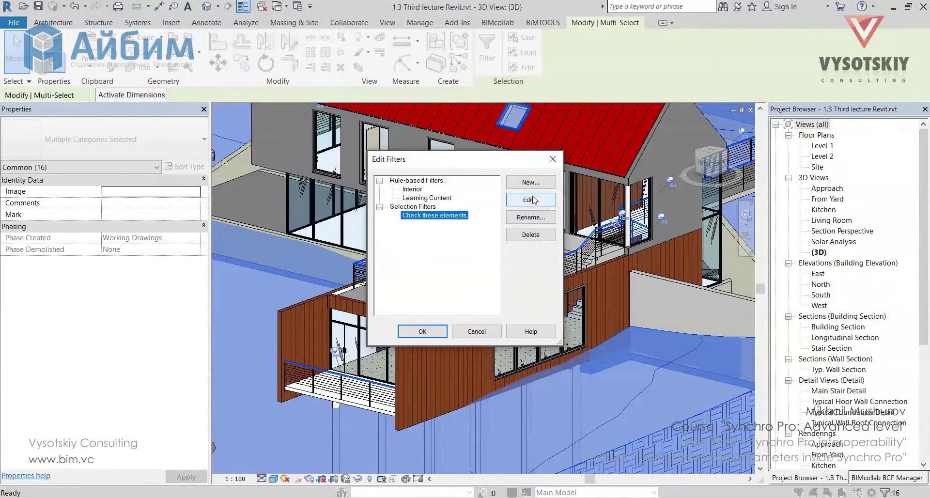
click(531, 200)
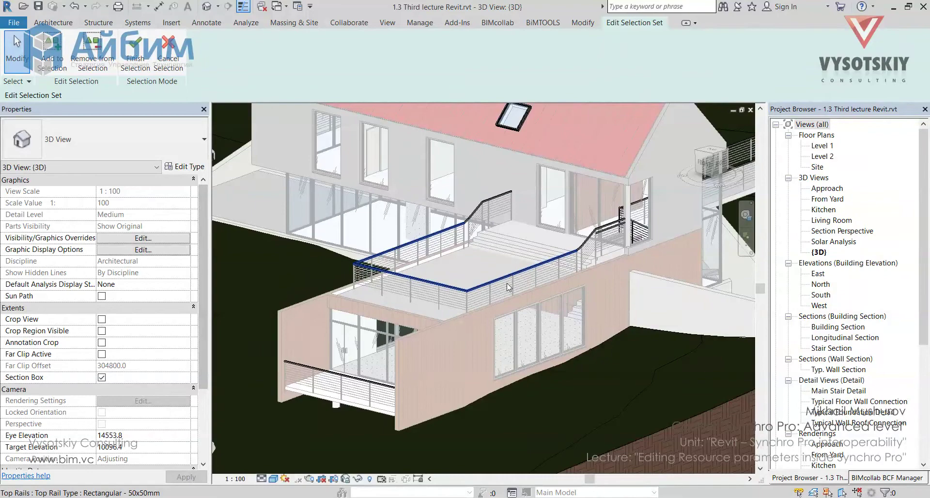
middle_drag(512, 296, 504, 342)
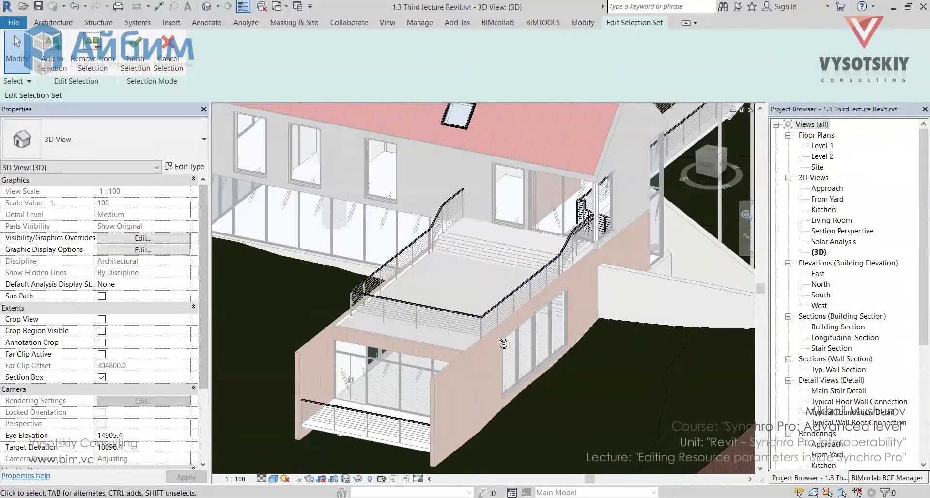
click(460, 318)
Orbit to a higher view, select the roof skylight, and switch back to SYNCHRO Pro.
scroll(549, 385, down, 2)
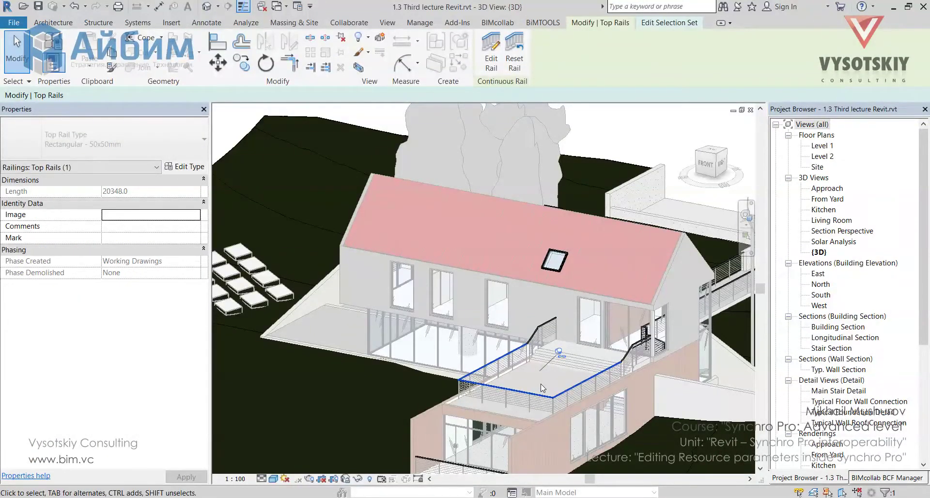
shift+middle_drag(520, 389, 578, 396)
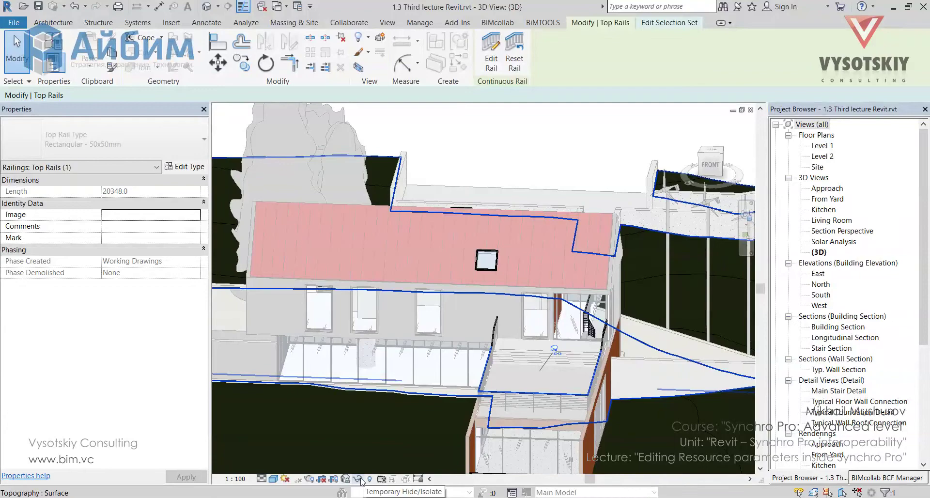
shift+middle_drag(465, 373, 523, 421)
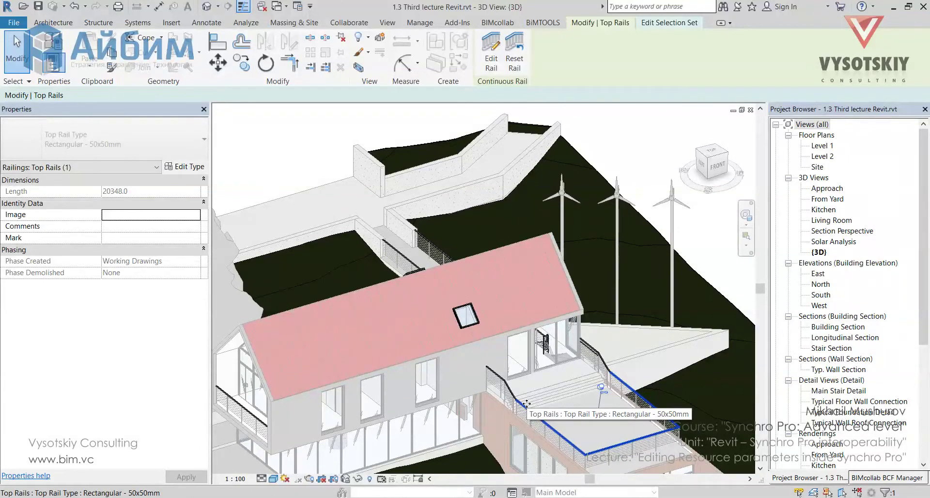
click(460, 316)
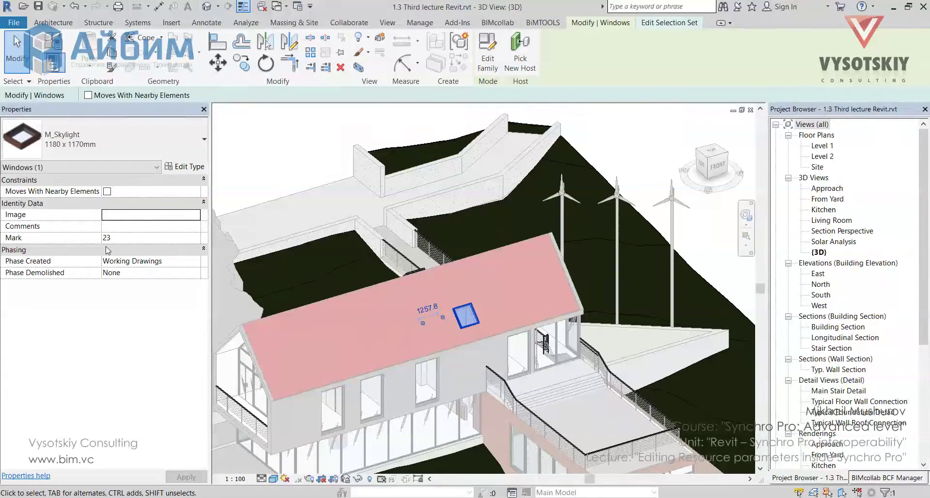
key(alt+Tab)
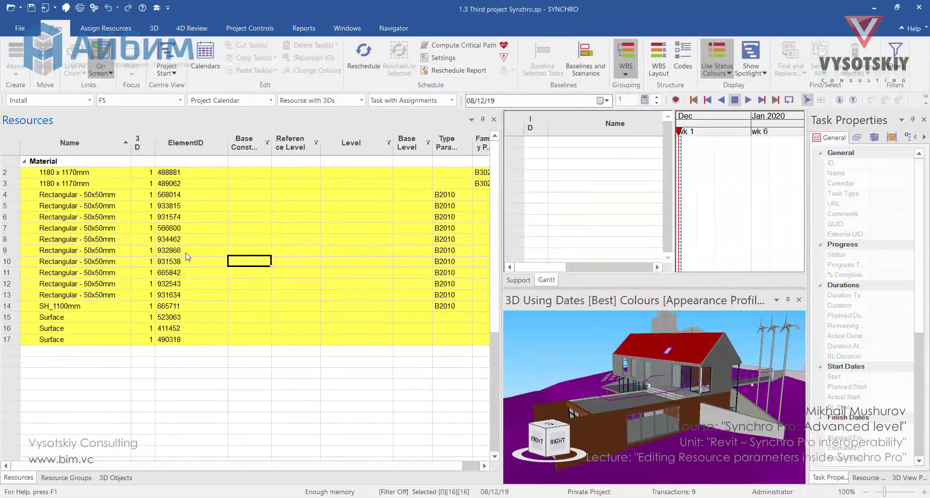
Select resource 932866 and show its User Fields in a widened Resource Properties panel.
click(100, 250)
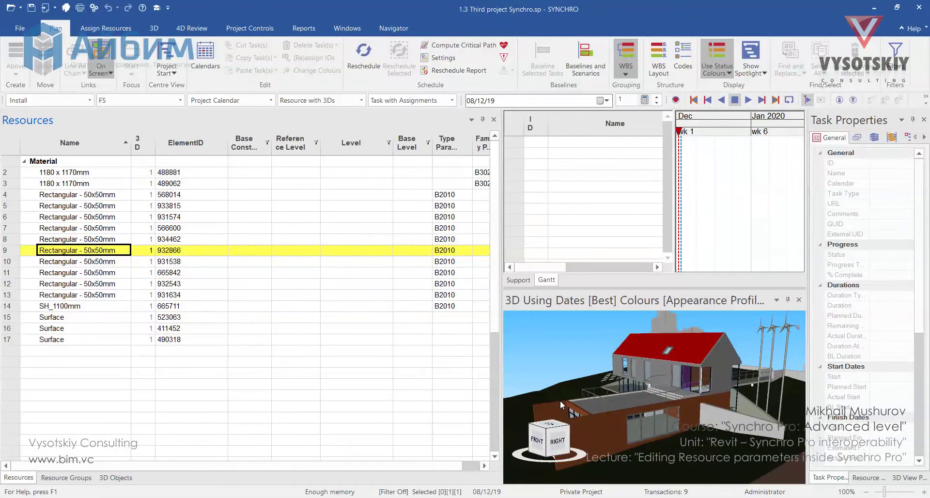
click(868, 478)
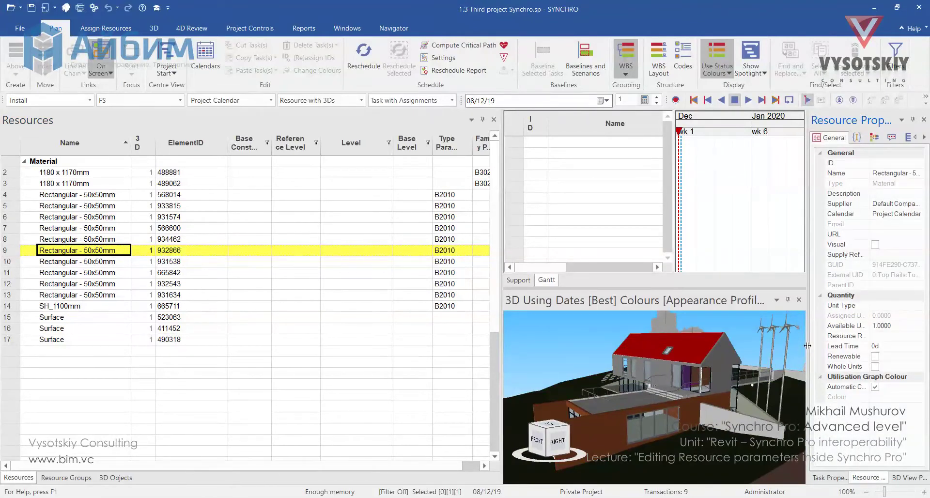
drag(807, 345, 739, 345)
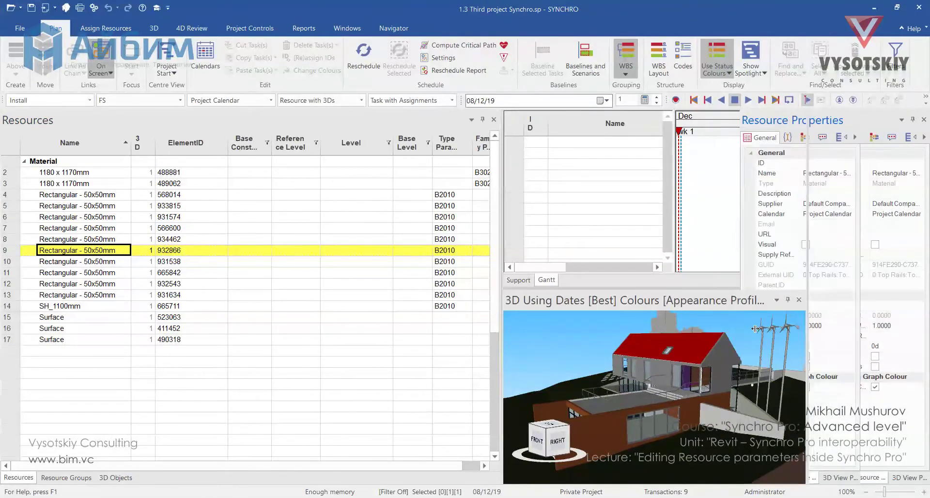
click(787, 138)
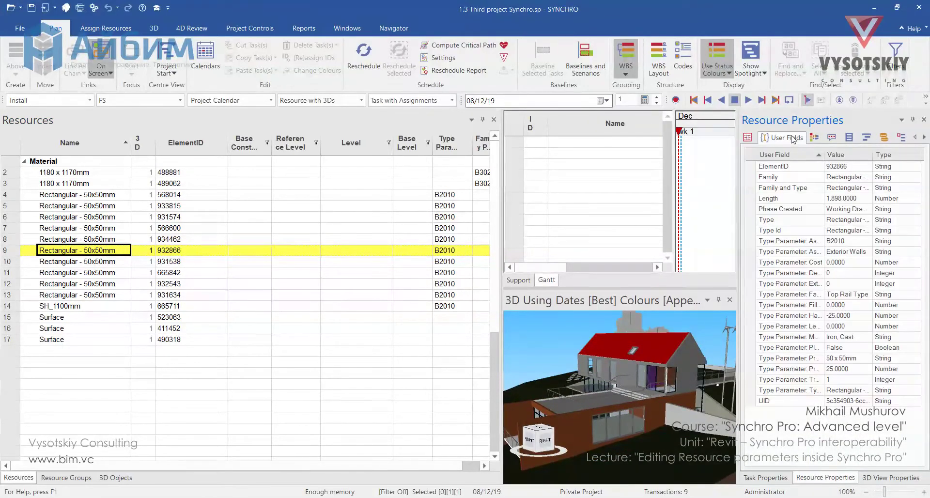
Add a Base Constraint user field with value Level 2 to resource 932866.
right_click(786, 413)
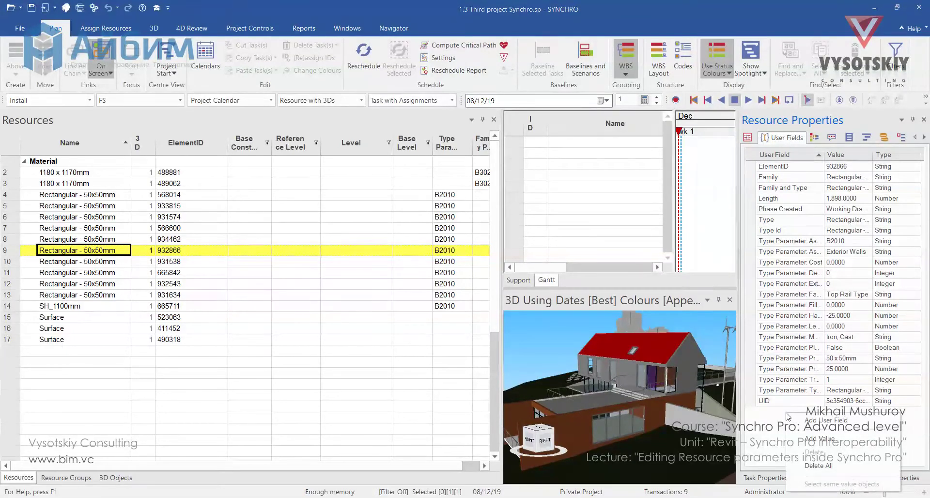
click(820, 441)
click(821, 165)
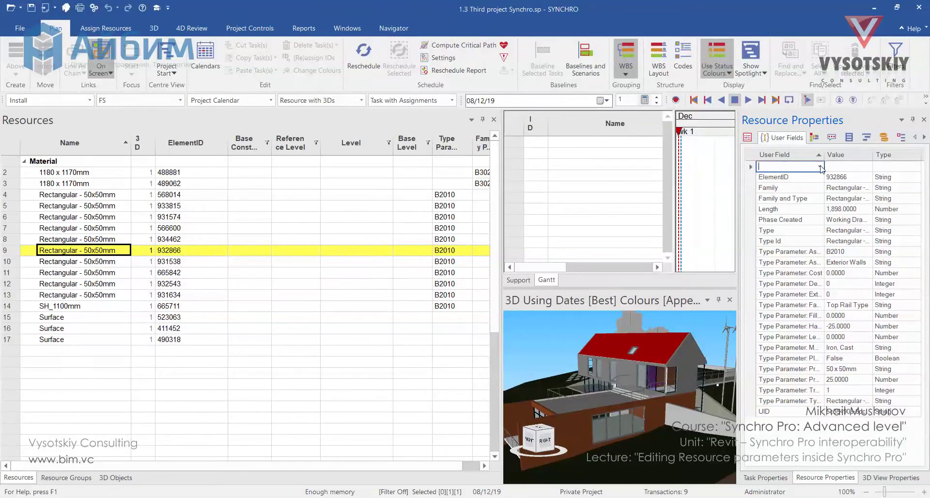
click(818, 166)
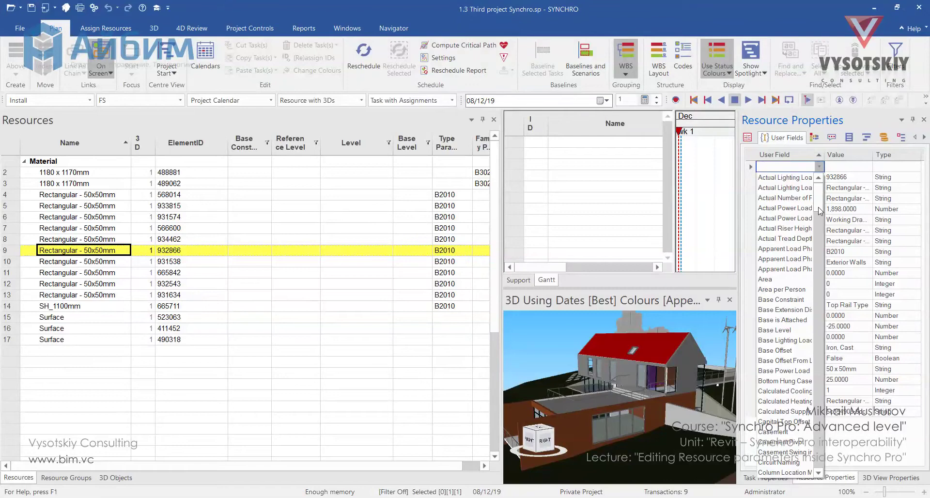
click(782, 299)
click(838, 173)
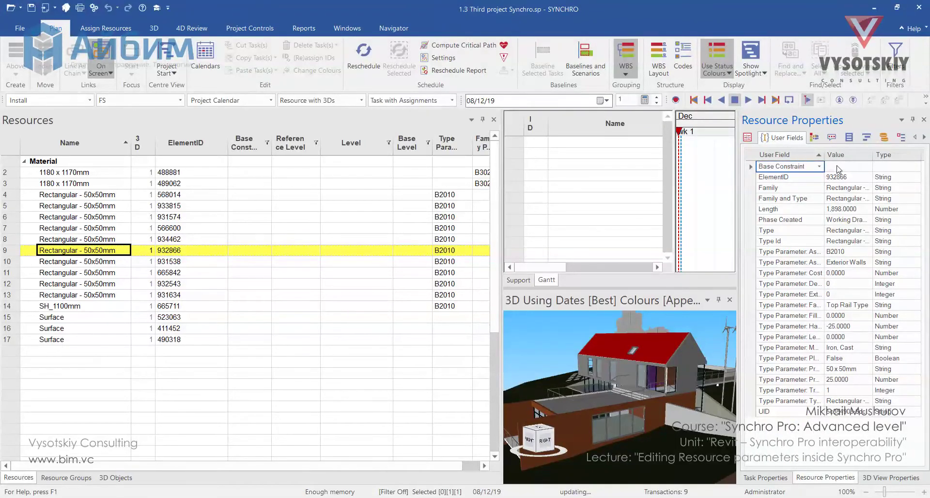
click(841, 168)
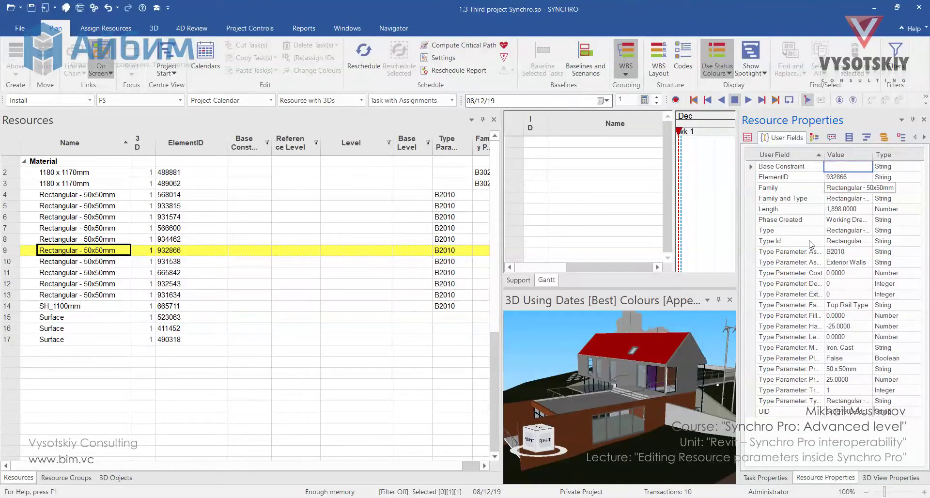
click(550, 428)
scroll(646, 366, up, 3)
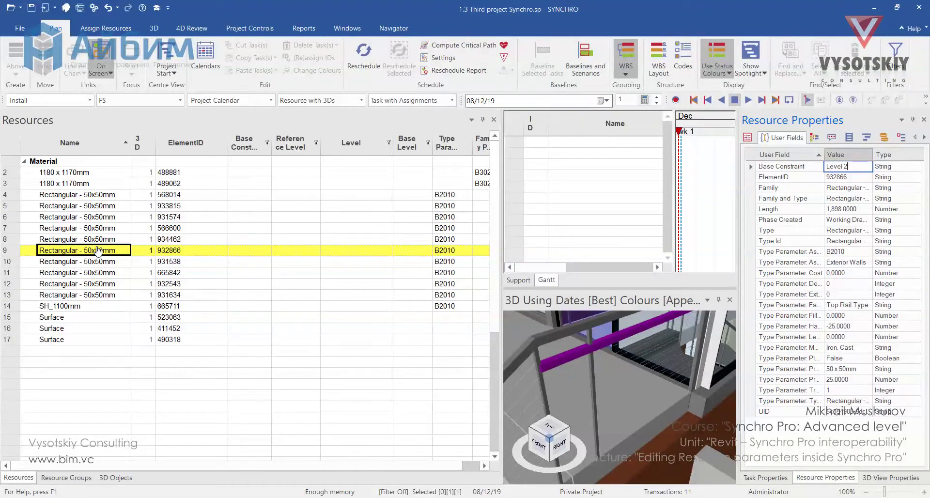
click(98, 250)
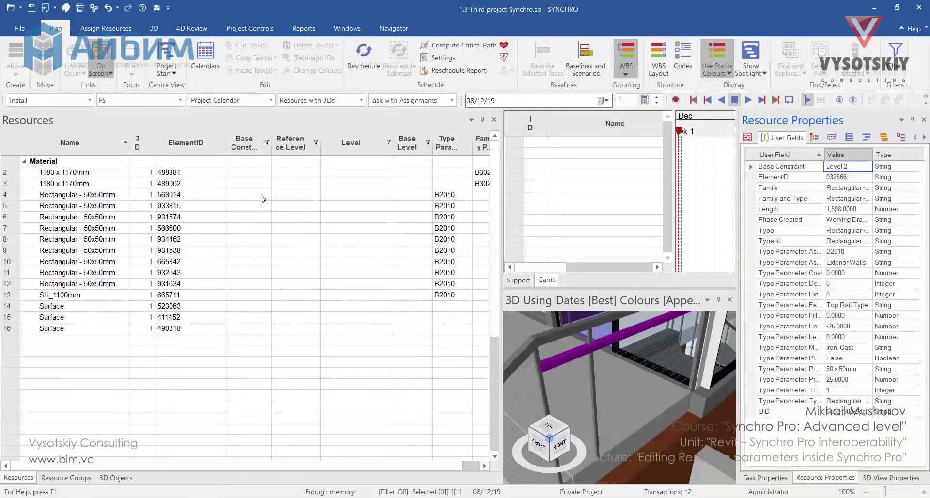
Select resources 931574 through row 9 and check them in the 3D view of the house.
click(250, 172)
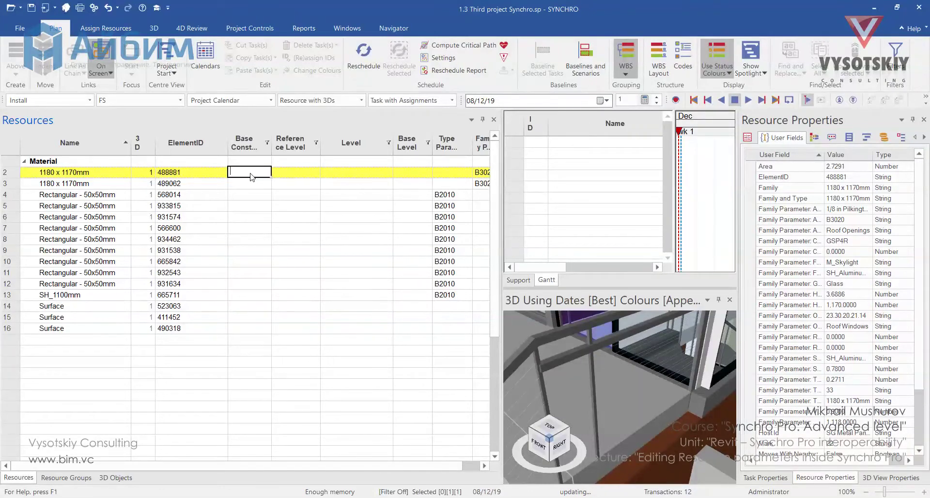
click(94, 216)
shift+click(106, 252)
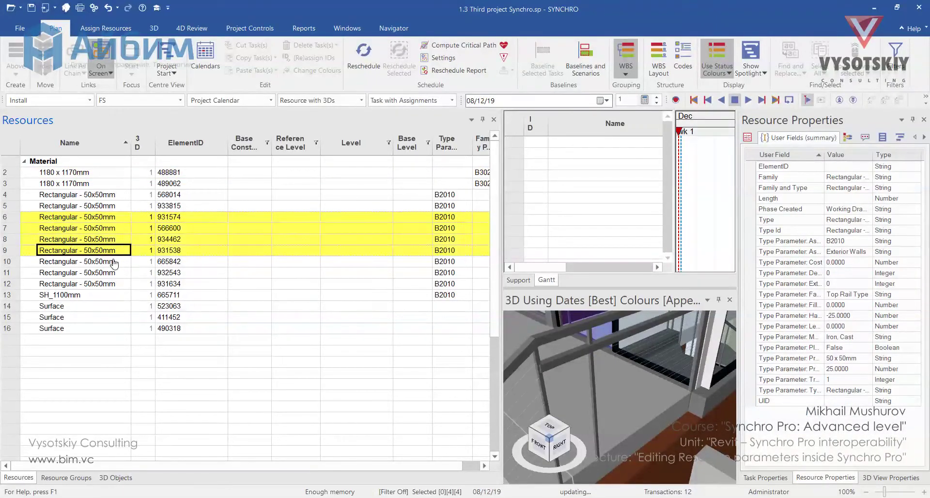
click(554, 438)
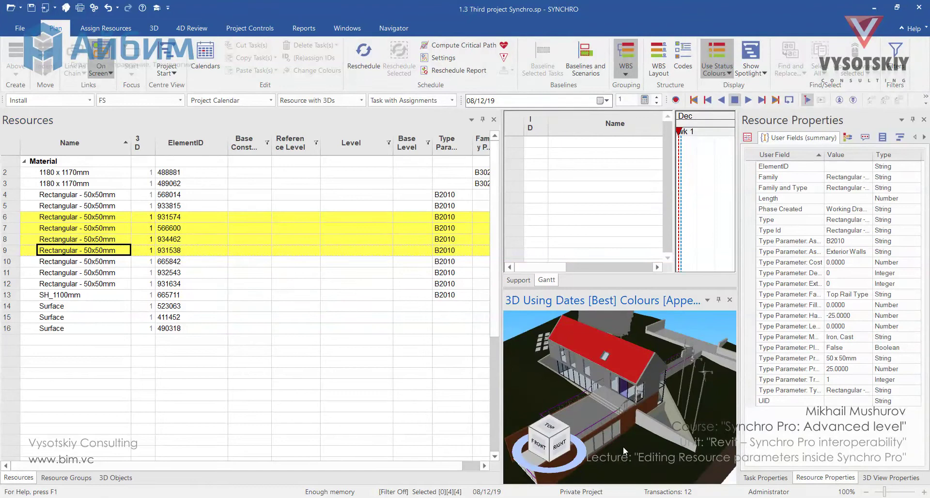
drag(622, 446, 615, 407)
scroll(614, 407, up, 3)
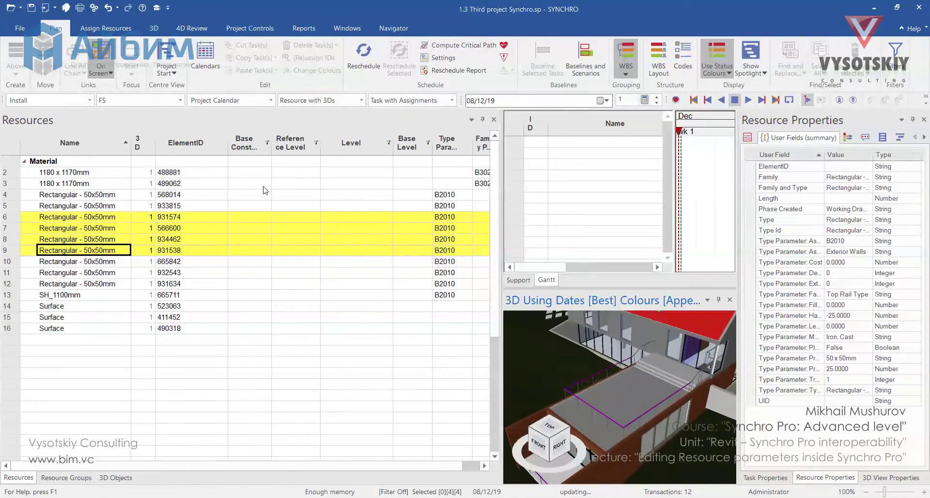
Enter Level 2 as Base Constraint for 931574, 566600 and 934462, then select 933815 and 932543.
click(250, 216)
click(249, 217)
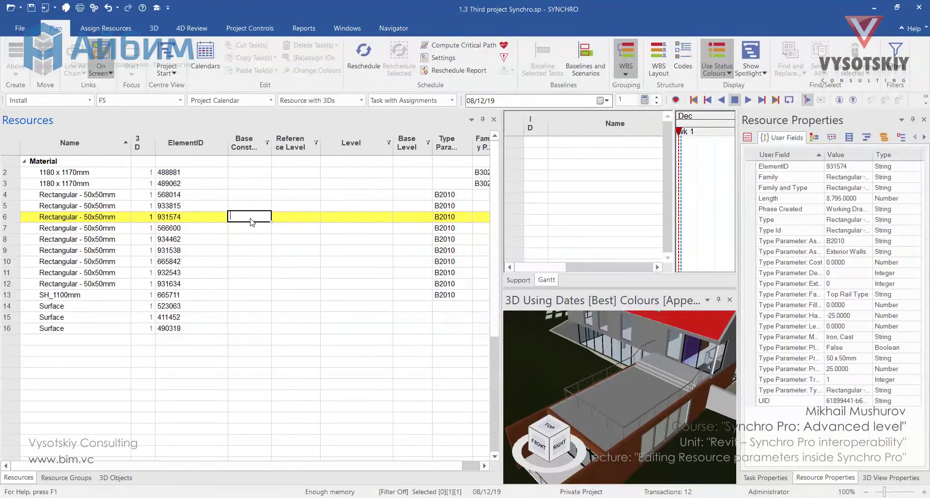
text(Level 2)
key(Return)
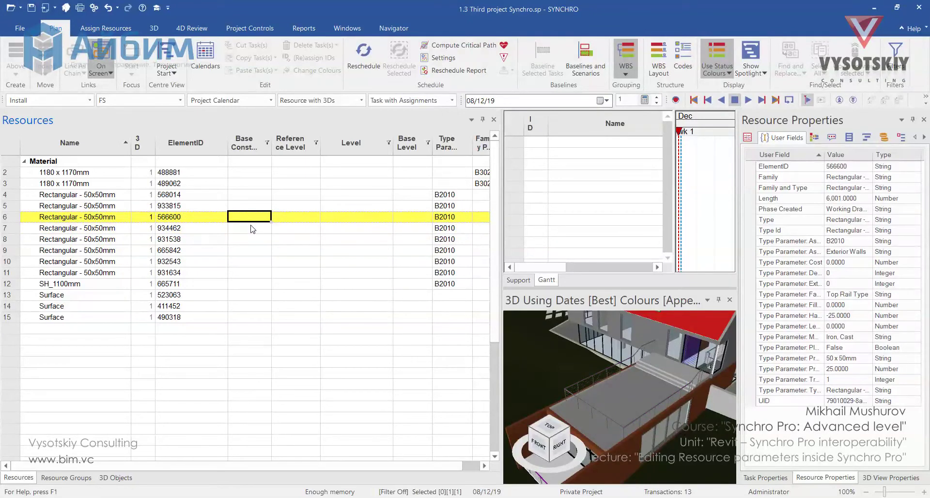
click(252, 222)
text(Level 2)
key(Return)
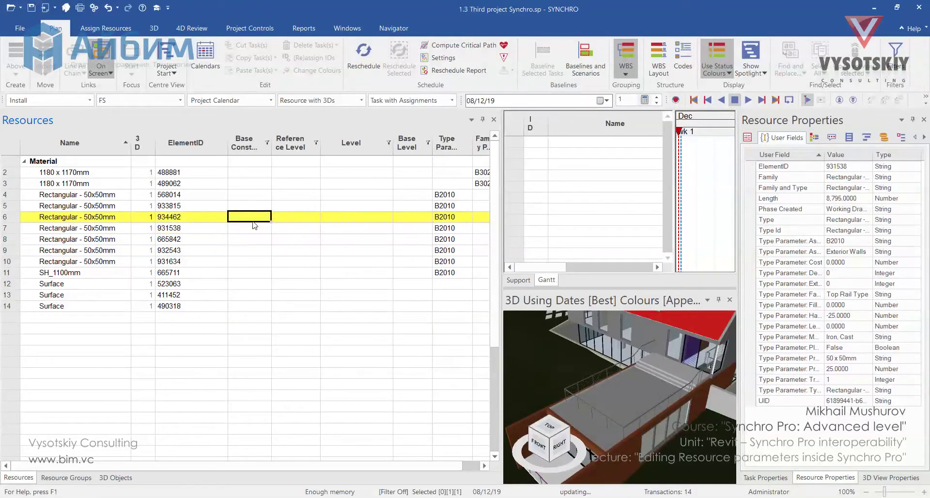
text(Level 2)
click(255, 231)
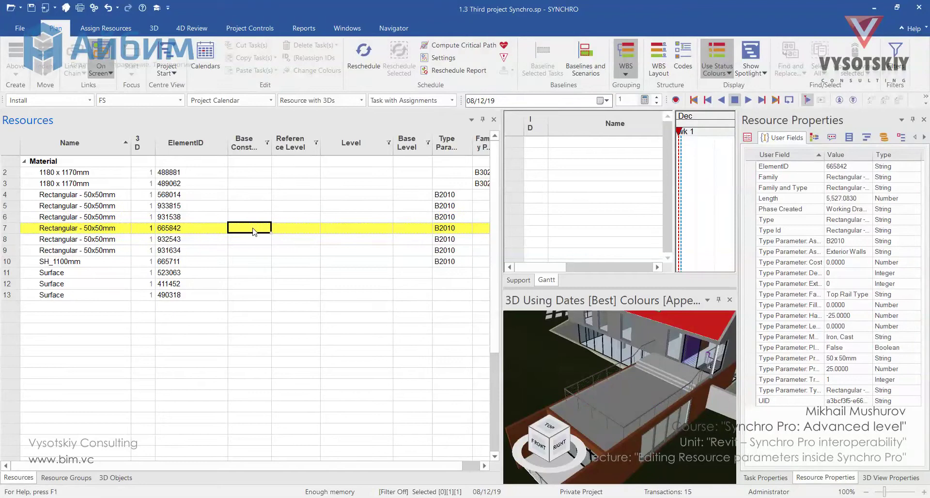
click(120, 207)
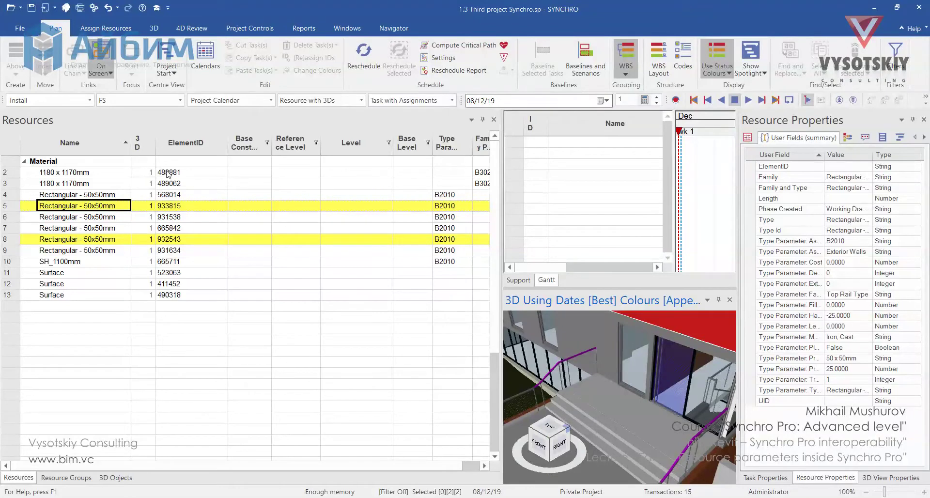
Add a Base Constraint property valued Level 2 to resources 933815 and 932543 in Resource Properties.
right_click(803, 433)
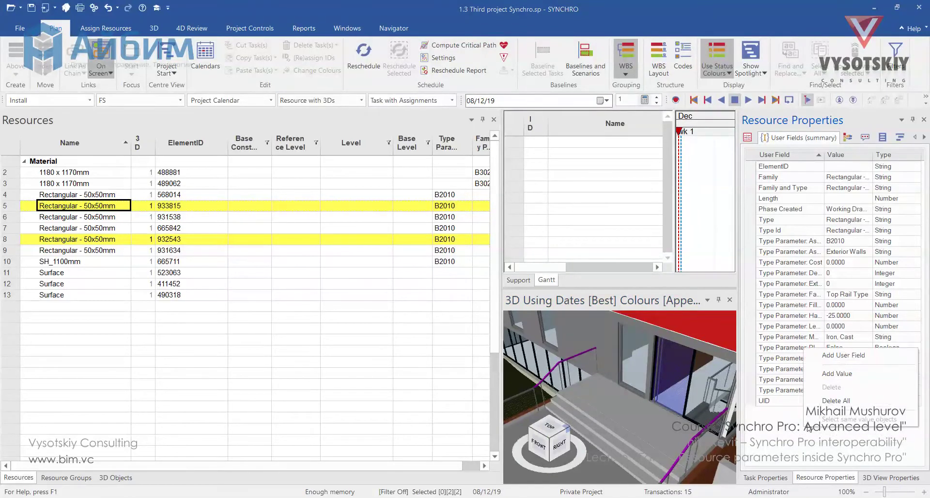
click(832, 373)
click(818, 167)
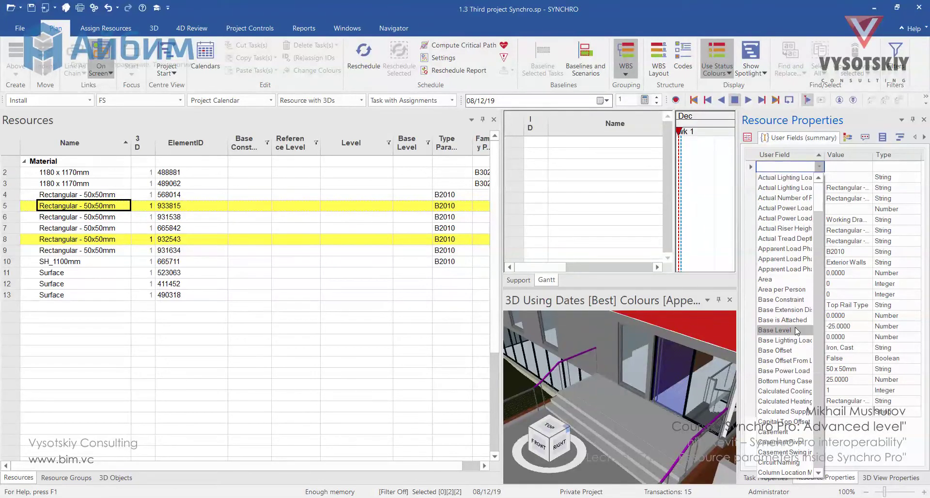
click(795, 300)
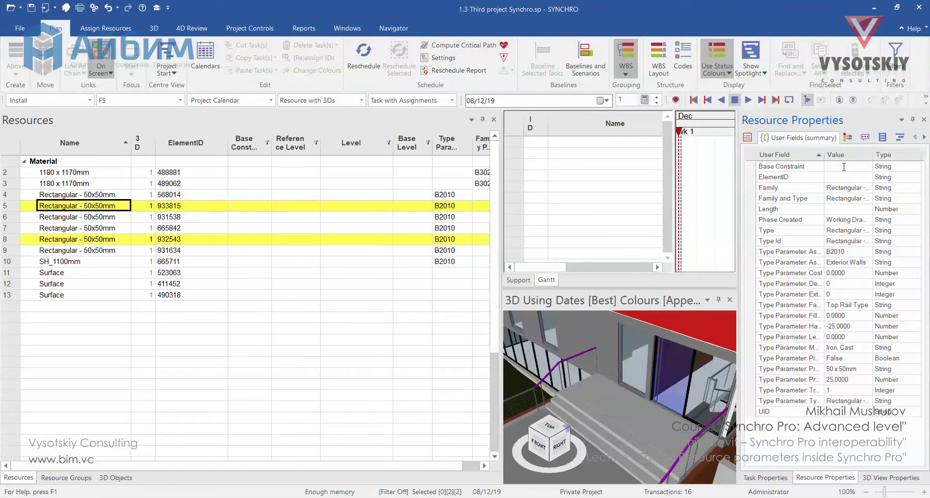
click(843, 167)
key(Return)
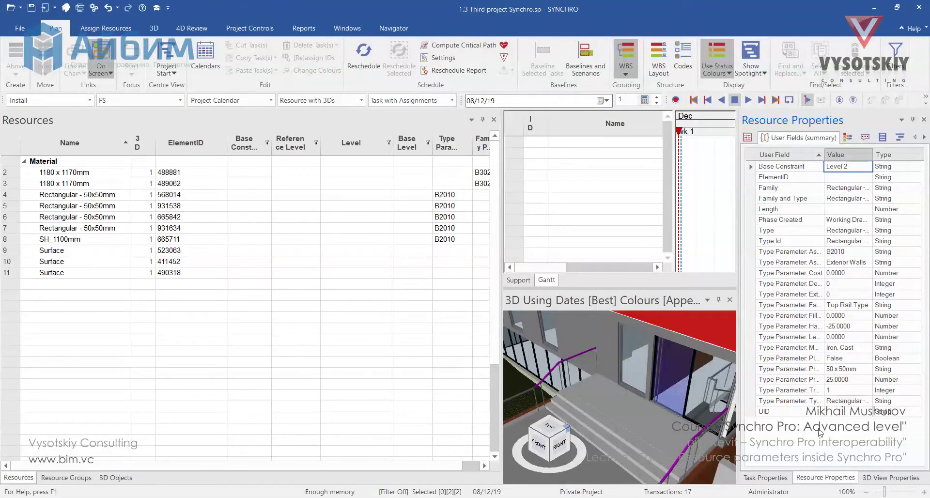
click(249, 272)
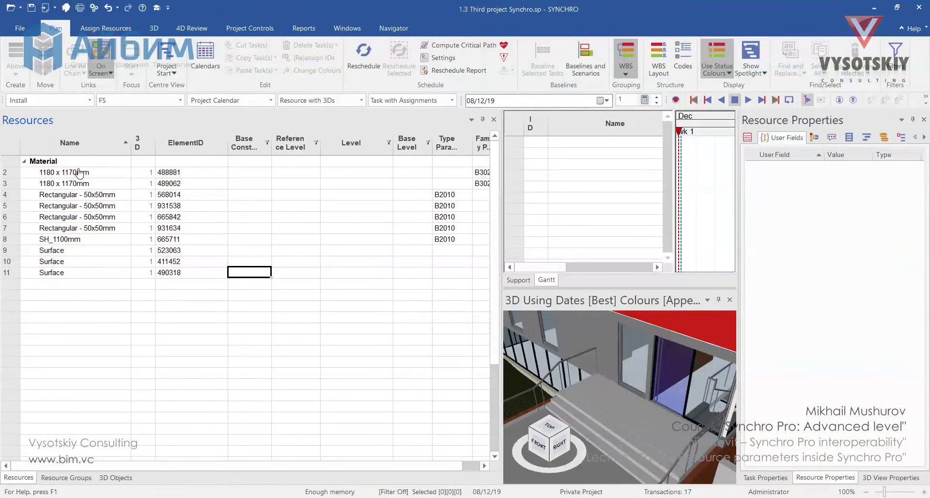
Copy the ten remaining resource rows from SYNCHRO as plain text.
click(80, 173)
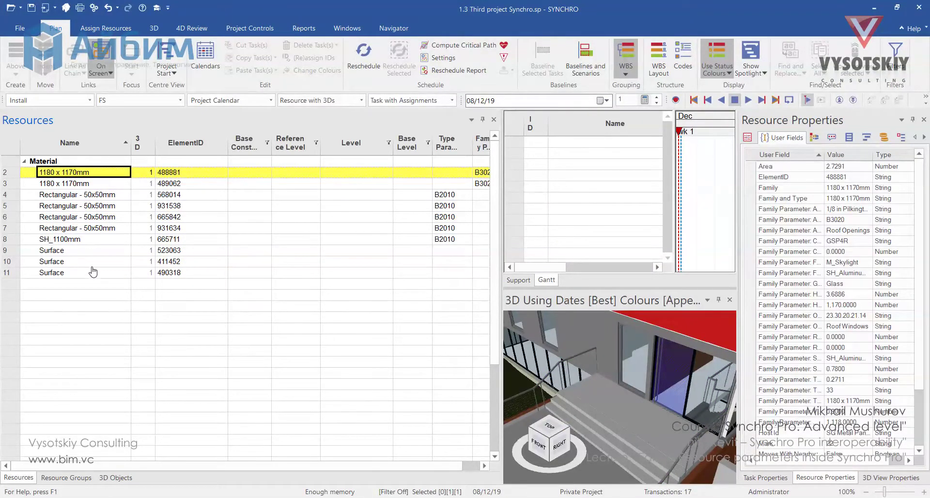
shift+click(97, 262)
shift+click(117, 272)
right_click(209, 264)
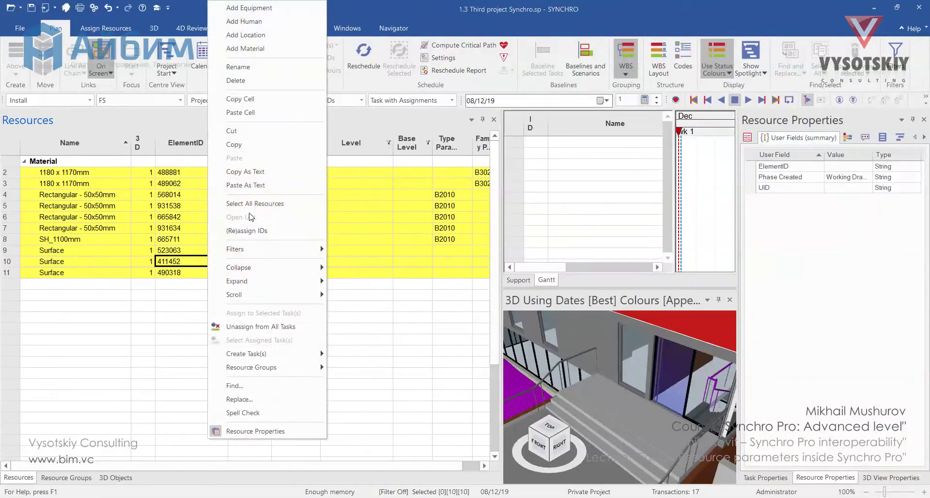
click(261, 185)
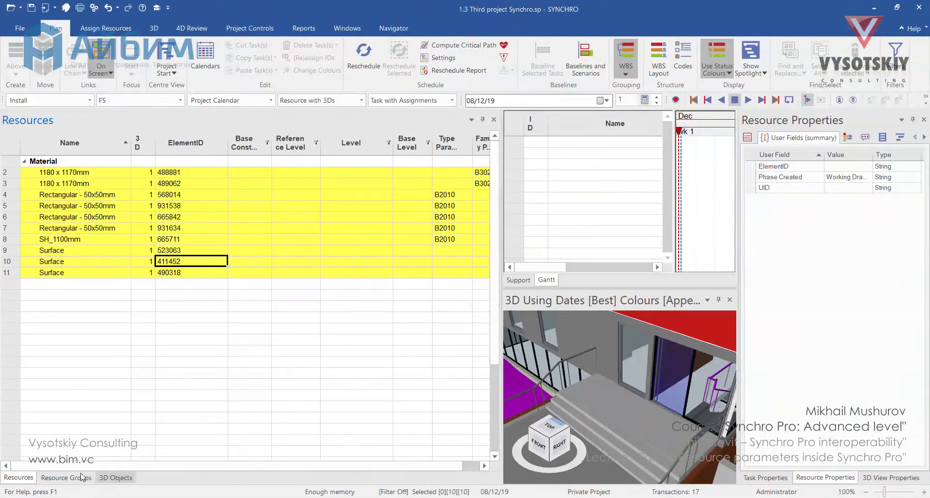
Launch Excel 2016 and paste the resource rows at A1 of a blank workbook.
key(super)
text(exce)
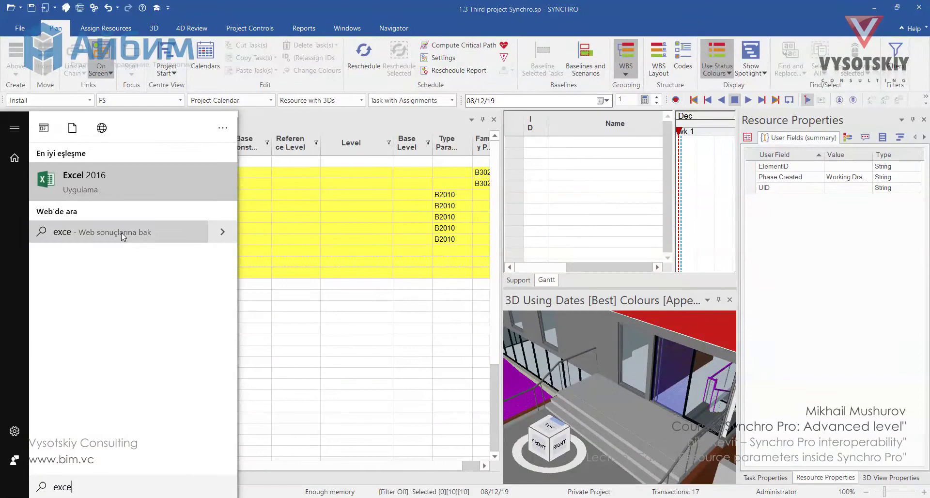
click(117, 189)
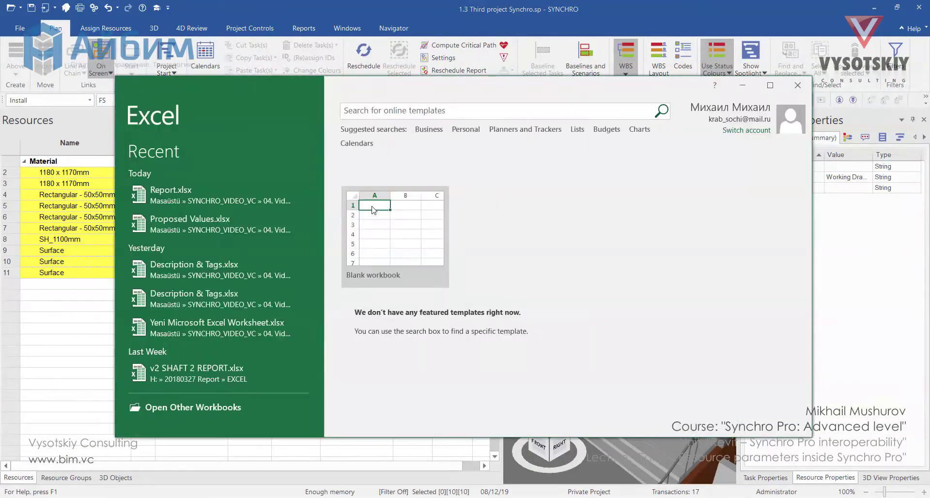
key(ctrl+v)
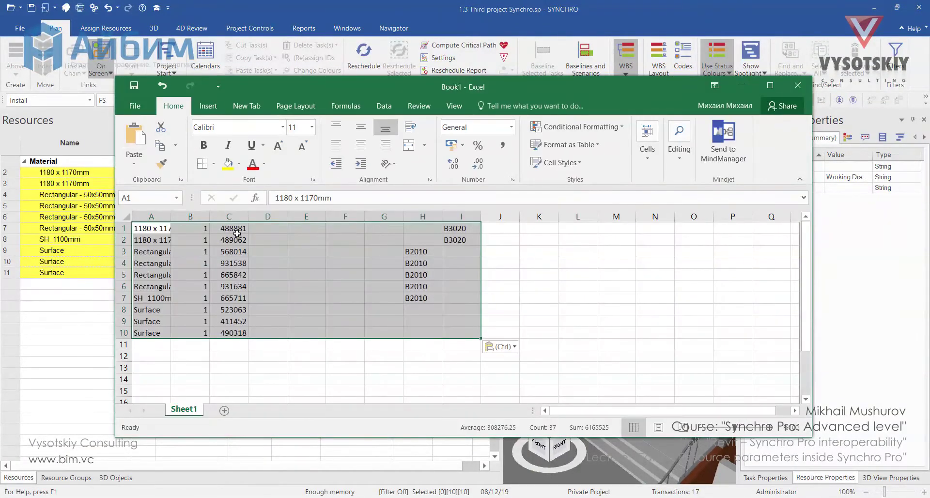
Enter Level 2 in D1, fill it down to D10, and copy D1:D10.
click(274, 225)
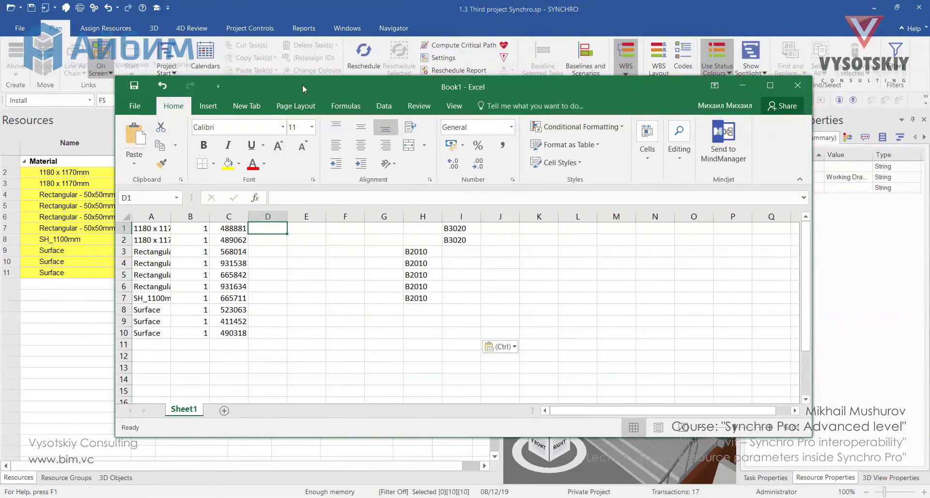
drag(301, 88, 501, 96)
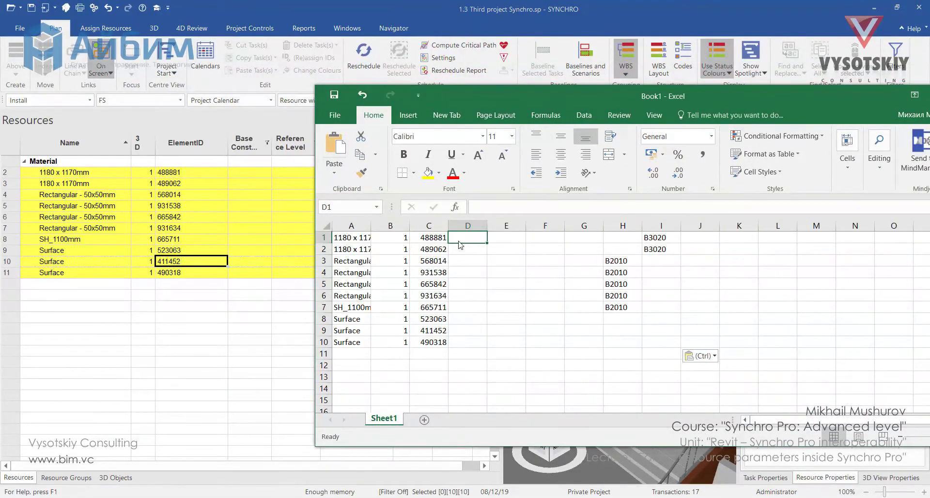
text(Level 2)
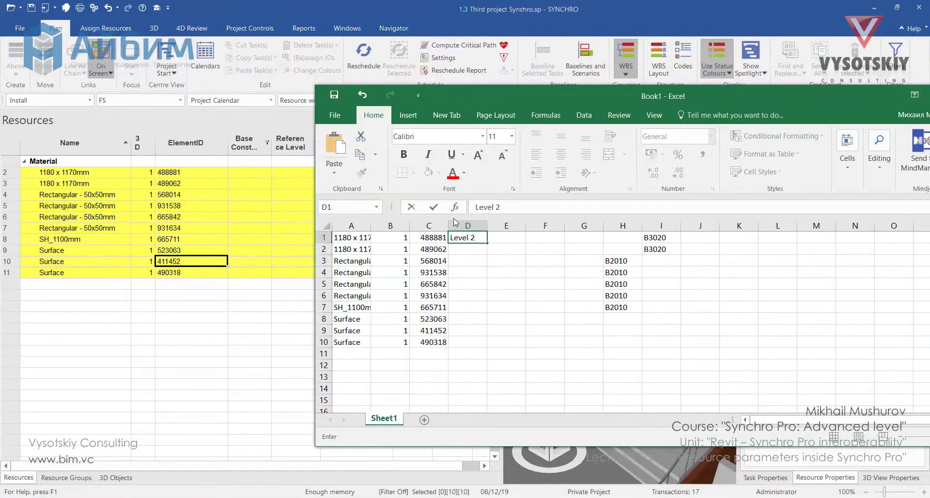
click(477, 257)
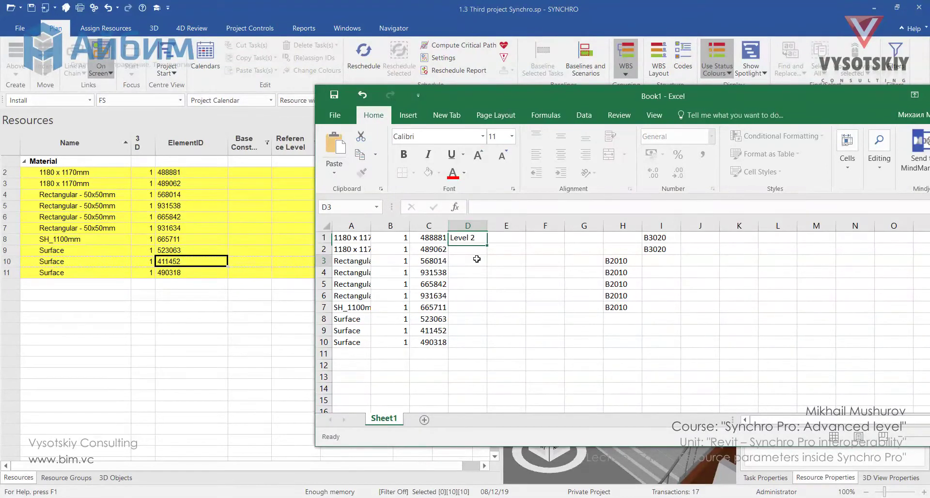
click(468, 237)
drag(485, 245, 487, 349)
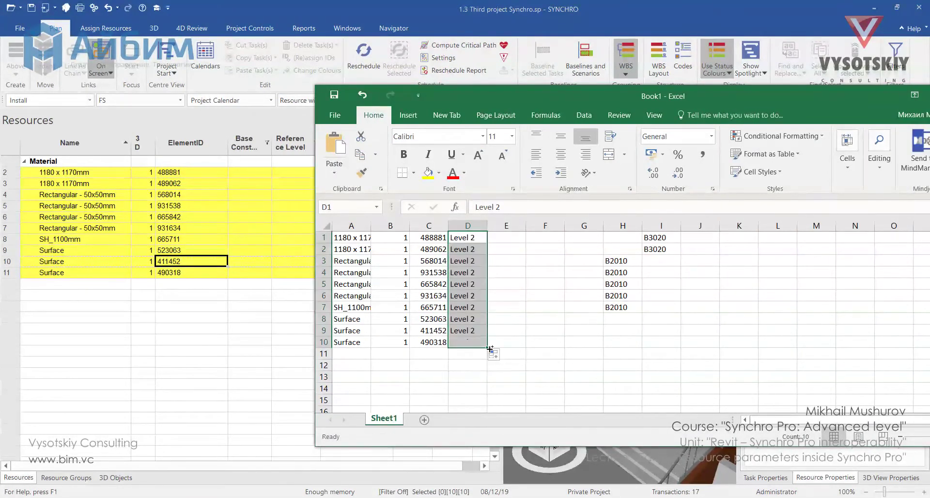
right_click(470, 236)
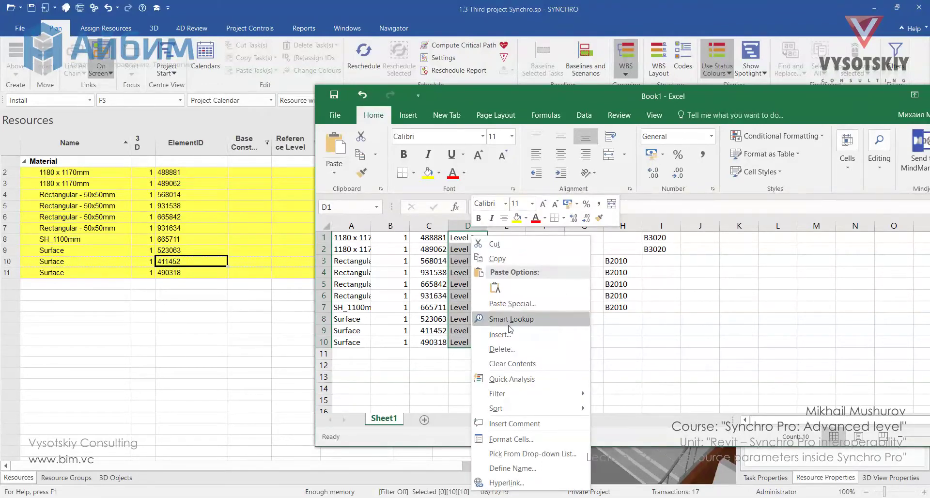
click(498, 259)
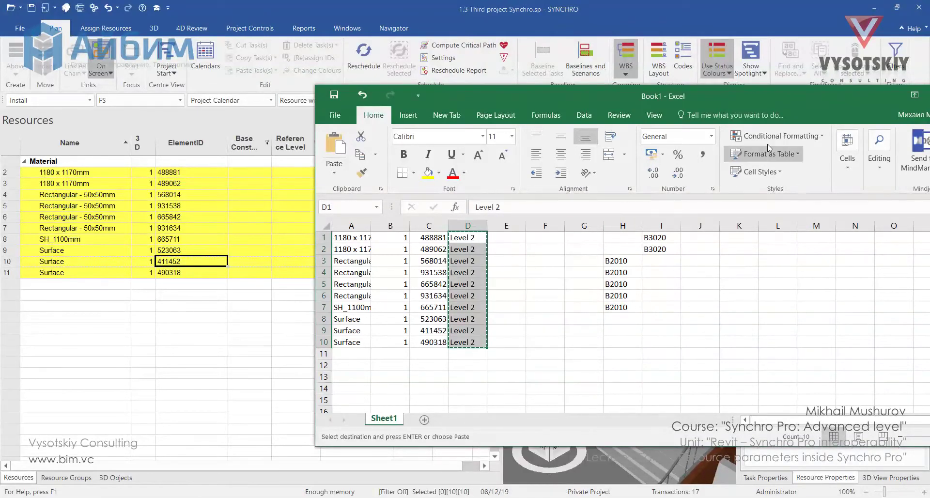
Paste the copied Level 2 values as text into the Base Constraint column, starting at the first row.
click(261, 173)
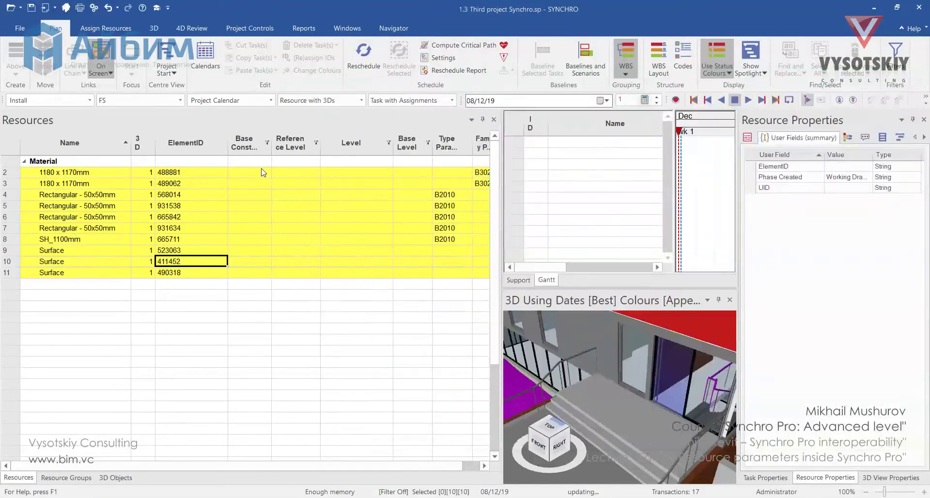
right_click(243, 176)
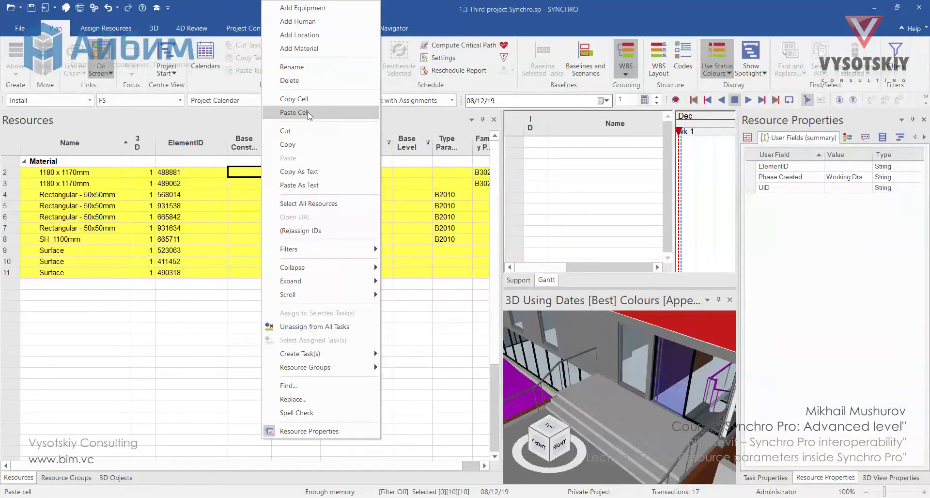
click(323, 185)
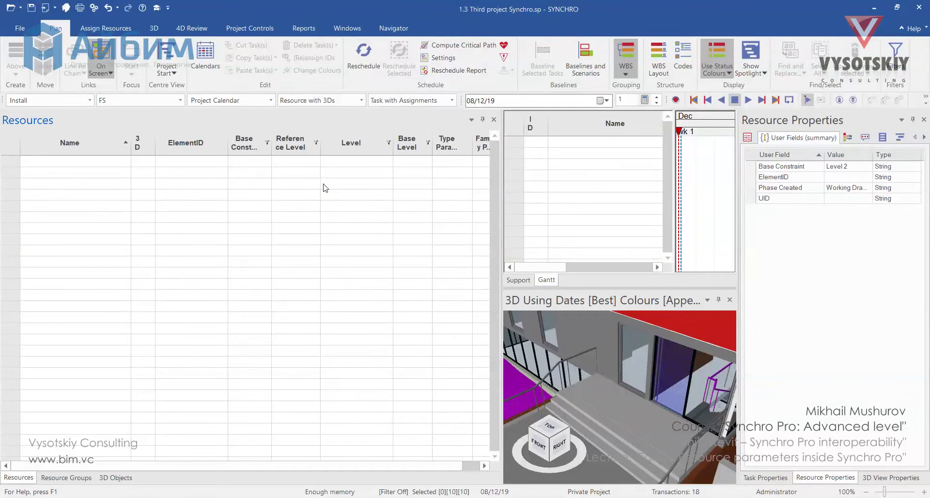
Clear all filters on the Resources table and scroll to the Rectangular - 50x50mm rows.
right_click(249, 142)
click(289, 242)
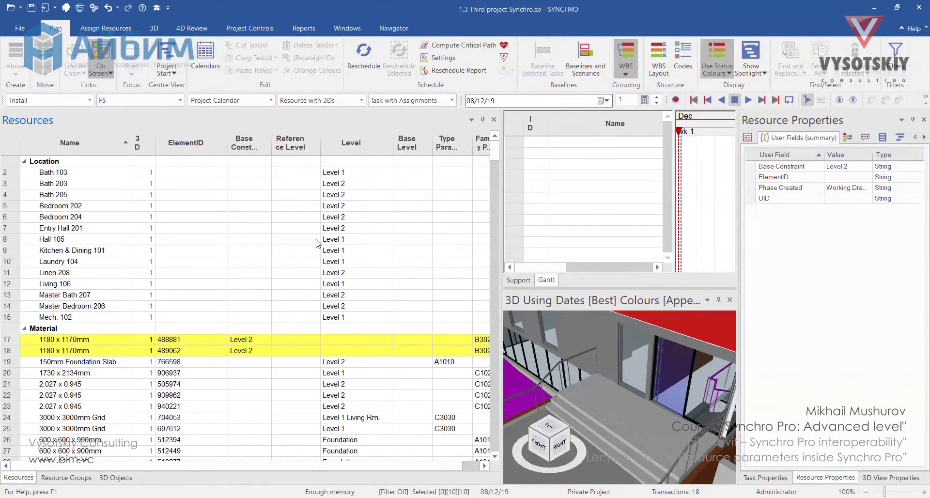
drag(494, 145, 501, 381)
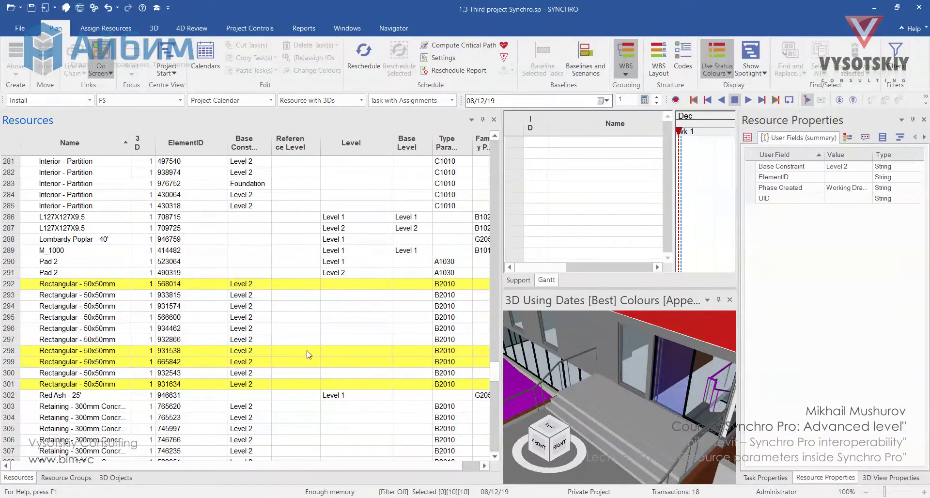